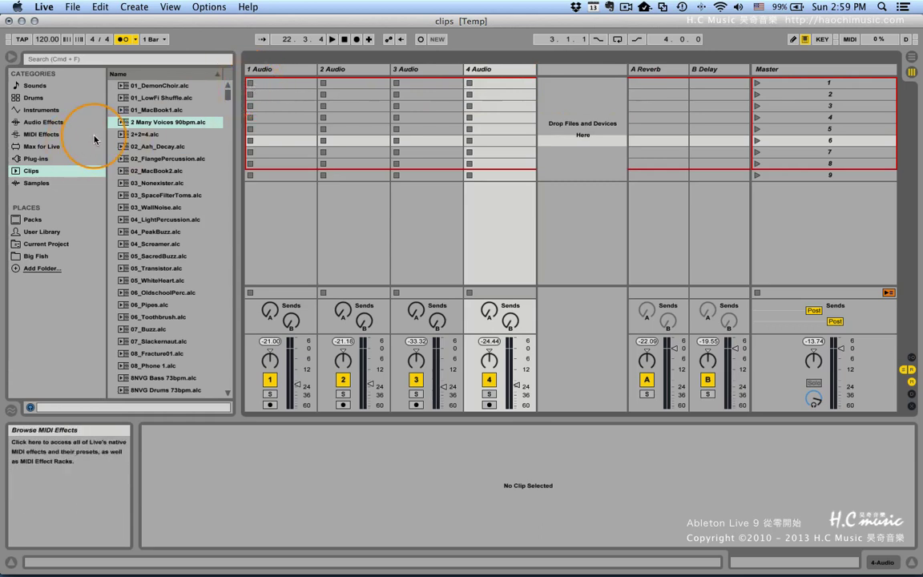
Search the clips for "Drum" and load 075HH Drum Loop, BAS Drumloop and CHI Drumloop Pt1 into slots 1 to 3 of track 1 Audio.
click(73, 60)
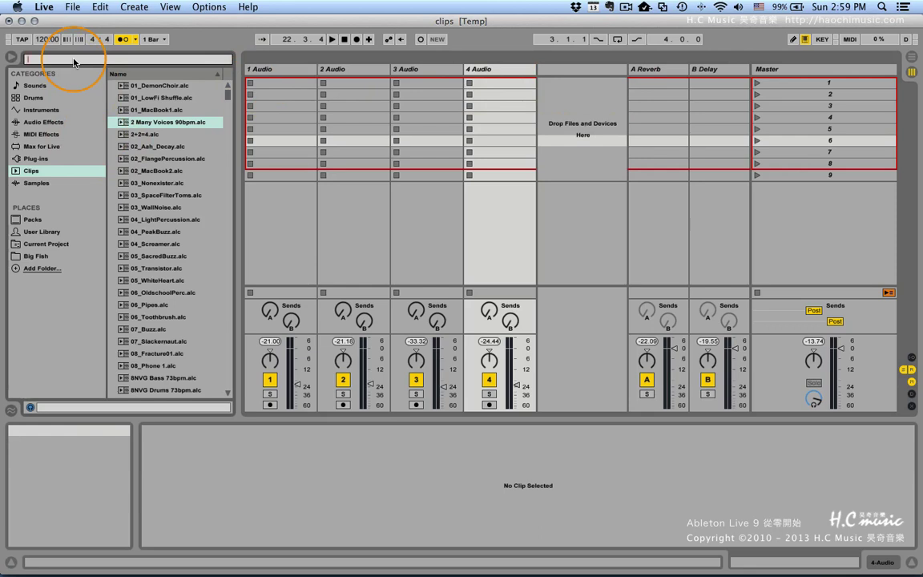
text(Drum)
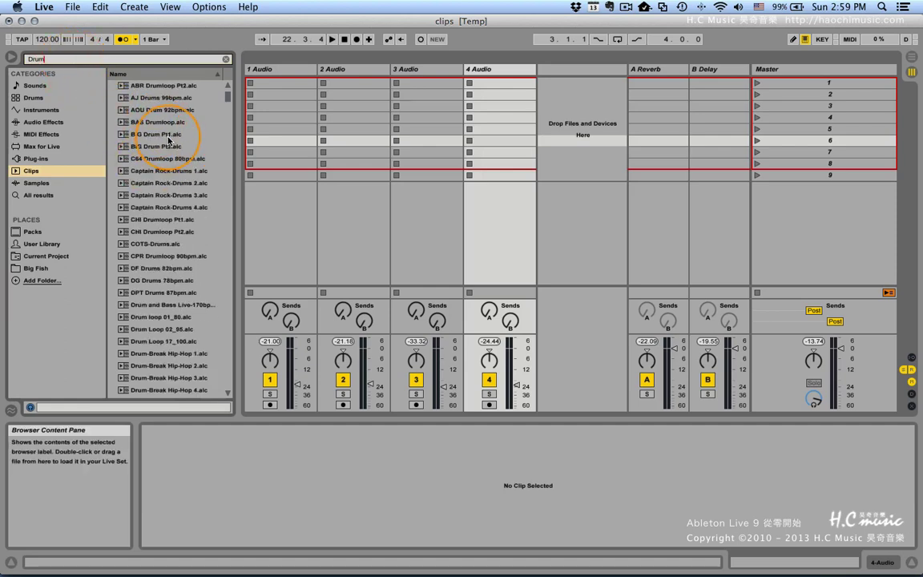
drag(159, 96, 276, 82)
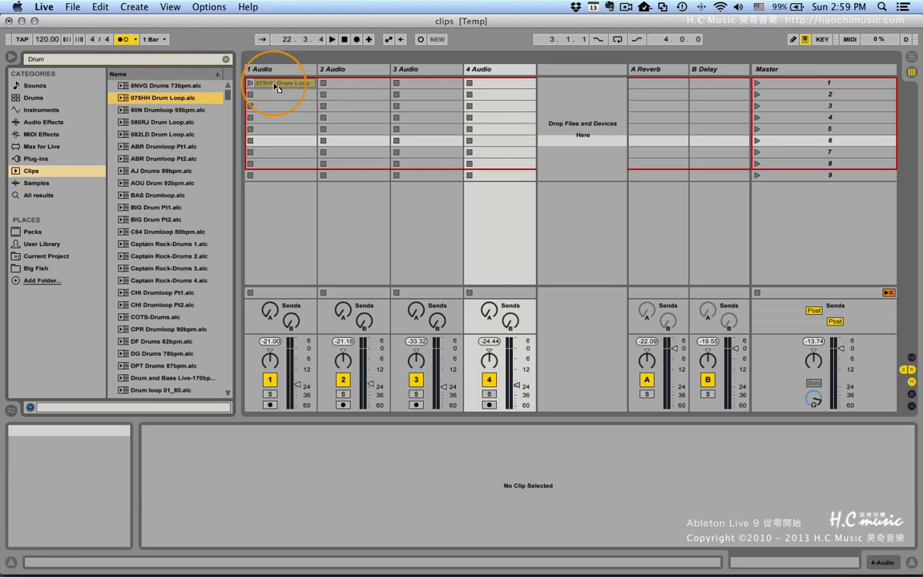
drag(145, 196, 277, 95)
drag(155, 293, 277, 106)
Try to load Drum-Break Hip-Hop 2 and Drum-Break Hip-Hop 4 into the fourth slot of track 1 Audio.
scroll(190, 224, down, 5)
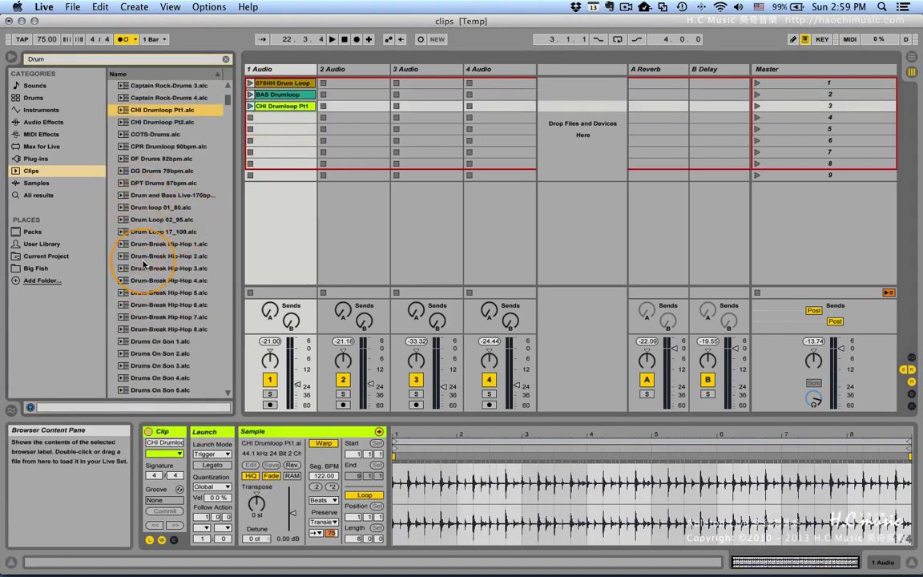
drag(145, 256, 285, 120)
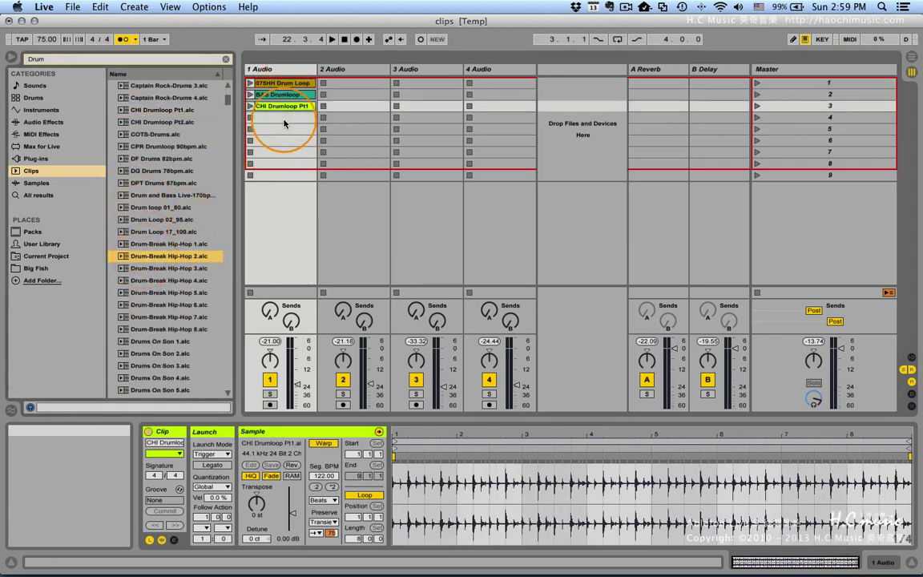
click(143, 260)
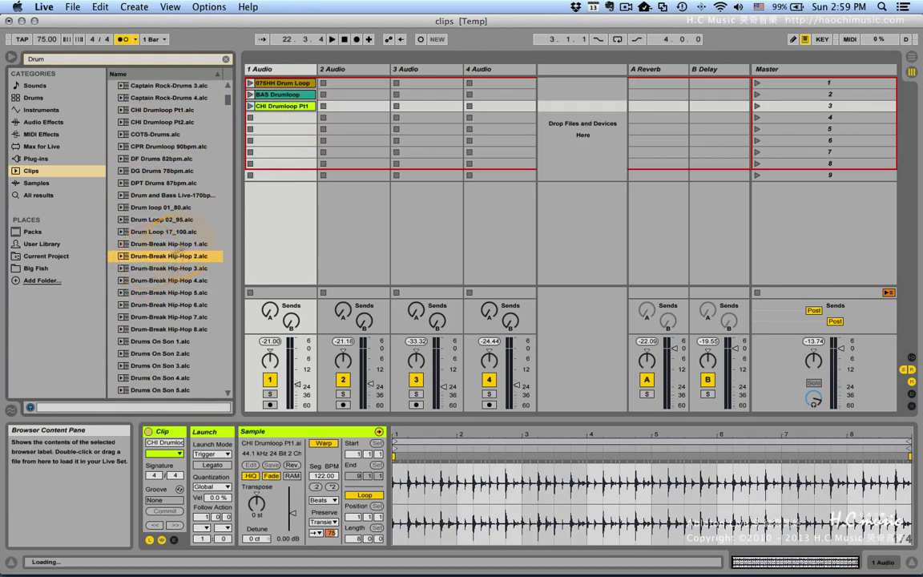
drag(177, 255, 264, 120)
scroll(183, 235, down, 1)
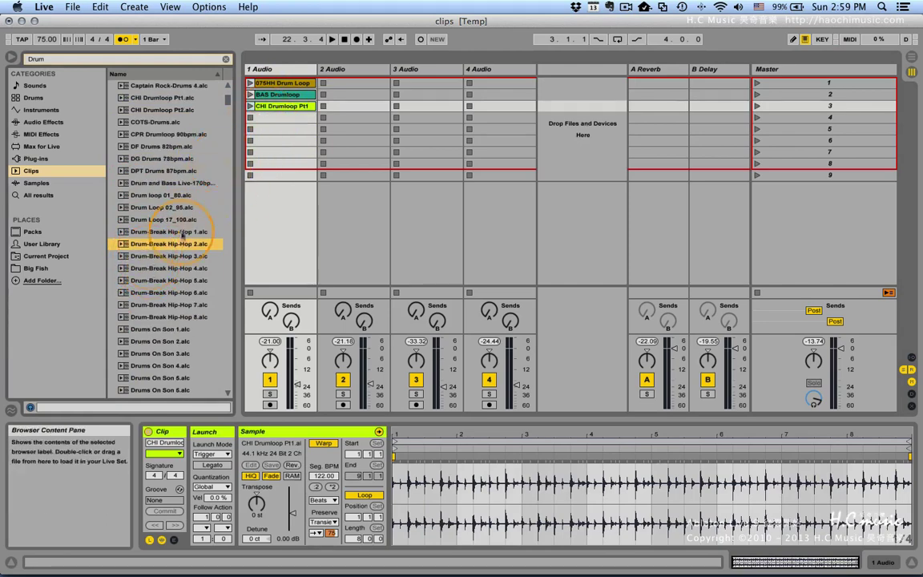
drag(150, 271, 291, 124)
Load COTS-Drums and the Drums-2020 Loop 9-118bpm clip into slots 4 and 5 of track 1 Audio.
scroll(181, 172, up, 2)
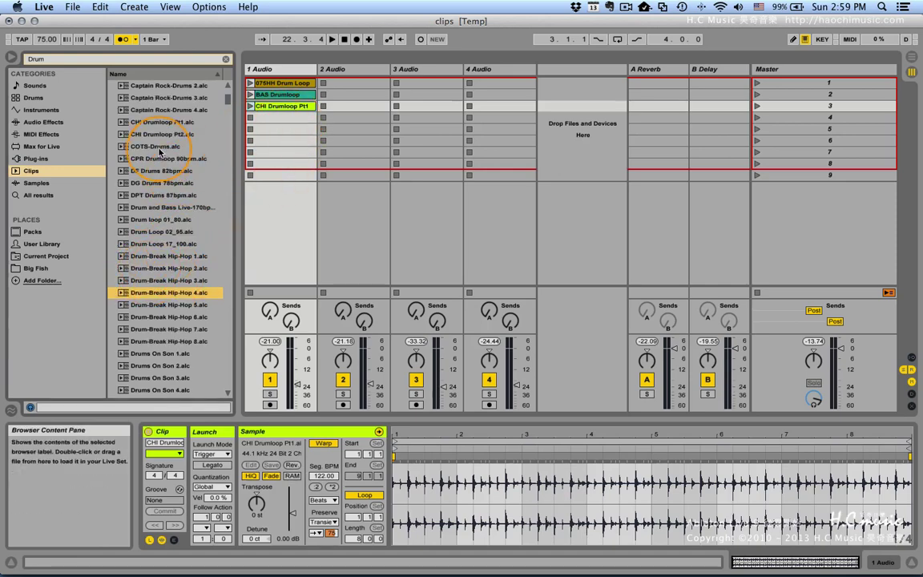
drag(156, 147, 273, 119)
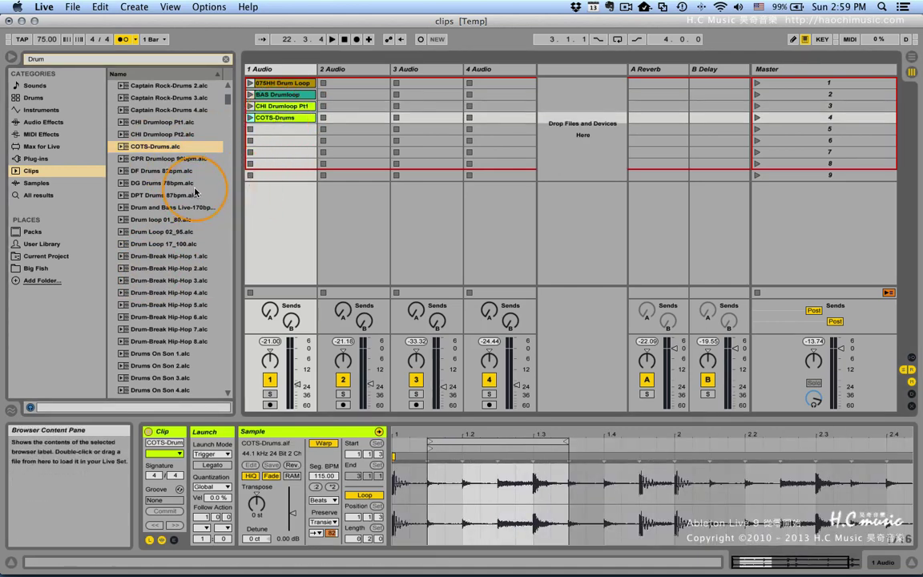
scroll(177, 181, down, 10)
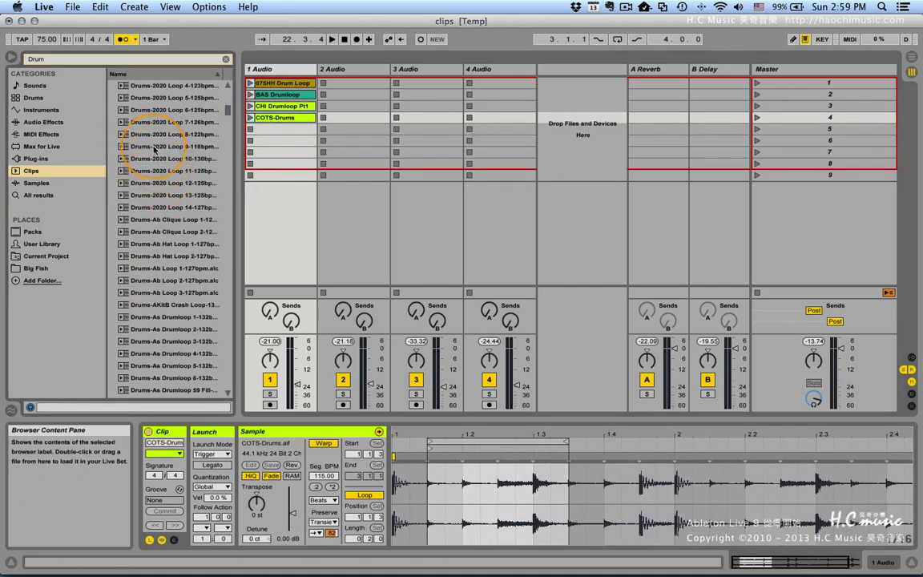
drag(154, 147, 273, 129)
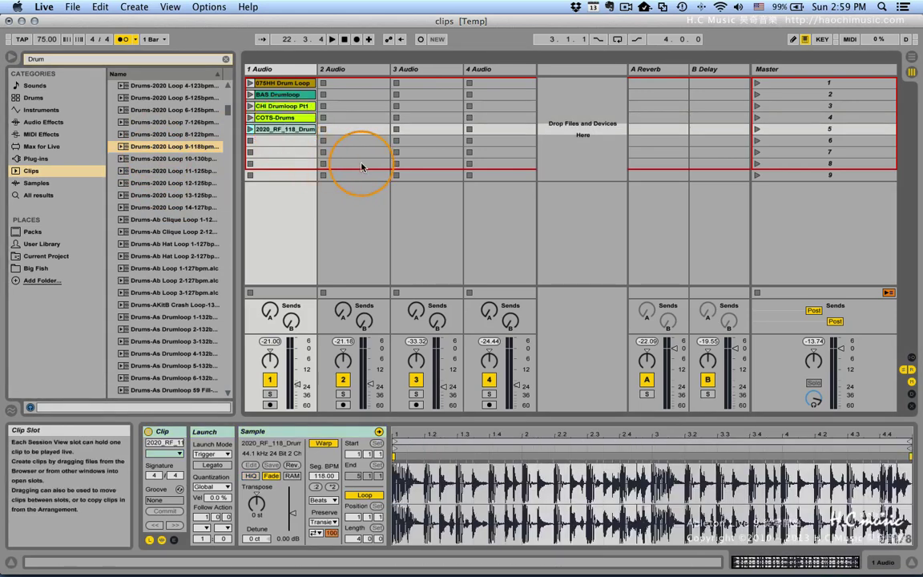
Search the clips for "bass" and load 080RJ Bassline-A and 90 - Dastardly Bass into slots 1 and 2 of track 2 Audio.
click(225, 61)
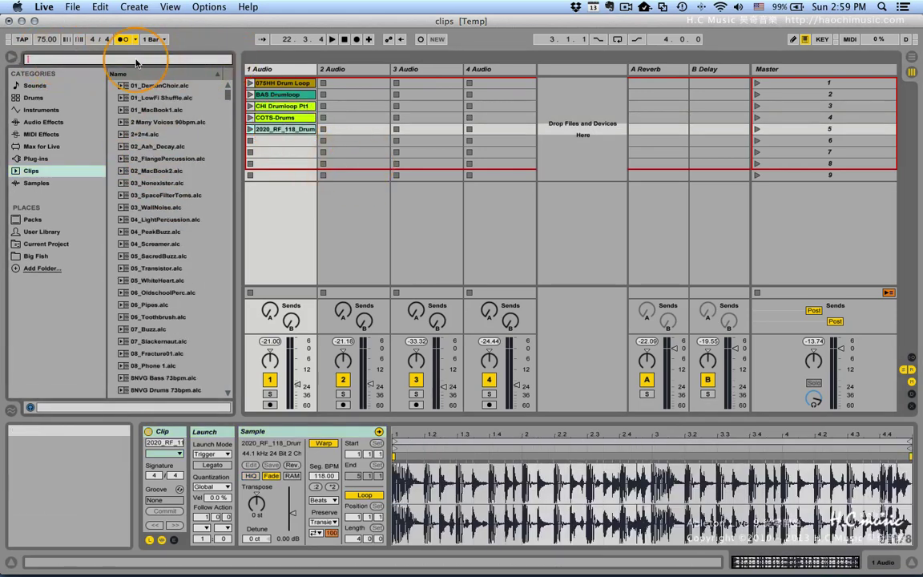
text(ba)
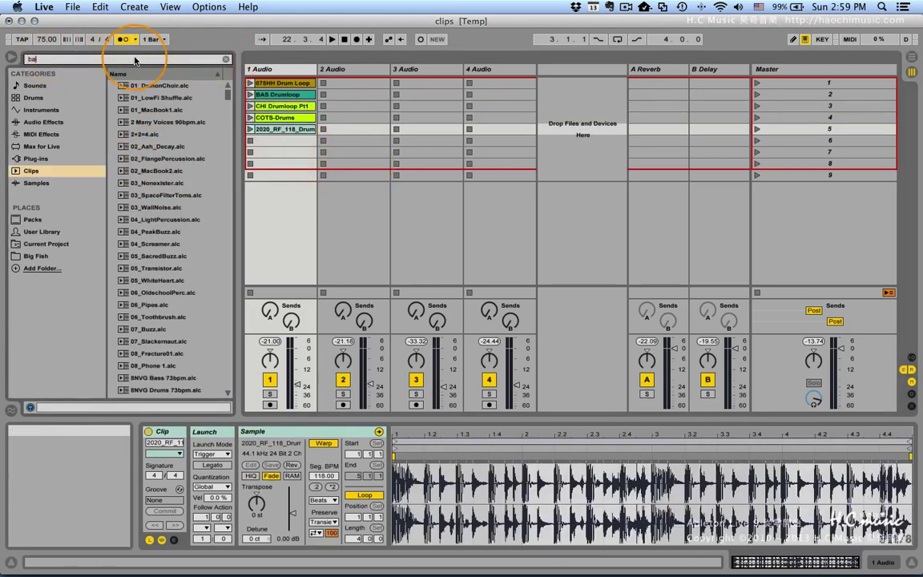
text(ss)
click(161, 145)
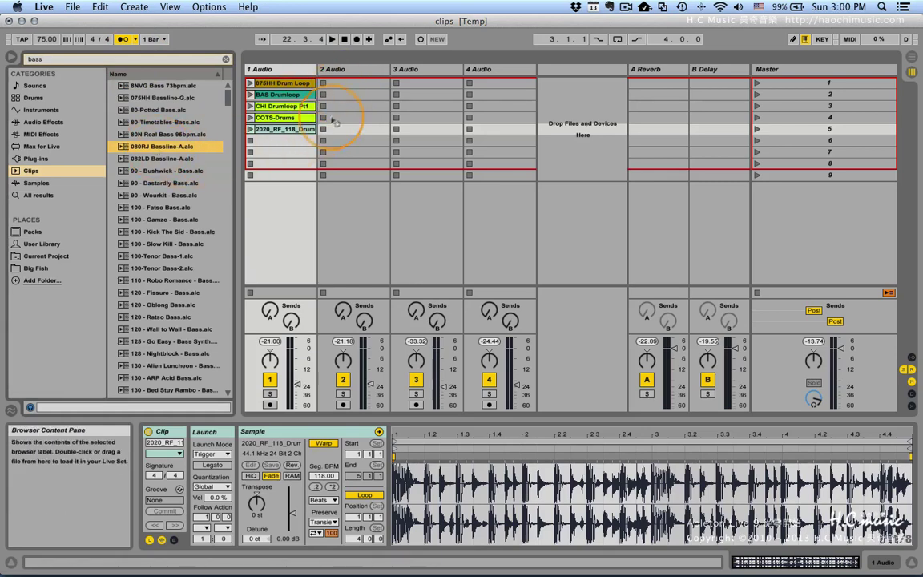
drag(334, 121, 345, 83)
drag(165, 189, 356, 94)
Load 110 - Robo Romance - Bass, 120 - Ratso Bass and 128 - Nightblock - Bass into slots 3 to 5 of track 2 Audio.
drag(160, 282, 351, 106)
drag(152, 317, 353, 118)
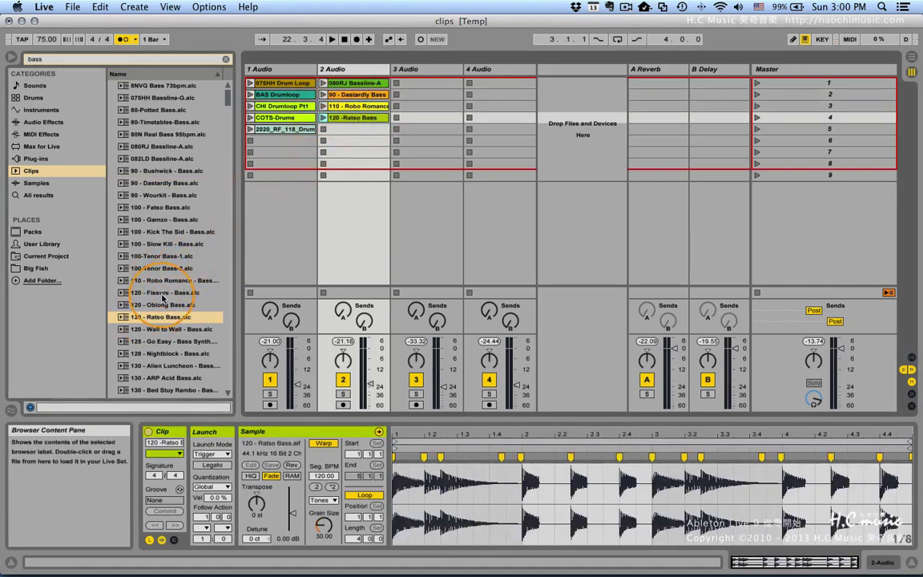
scroll(160, 313, down, 3)
drag(152, 318, 345, 128)
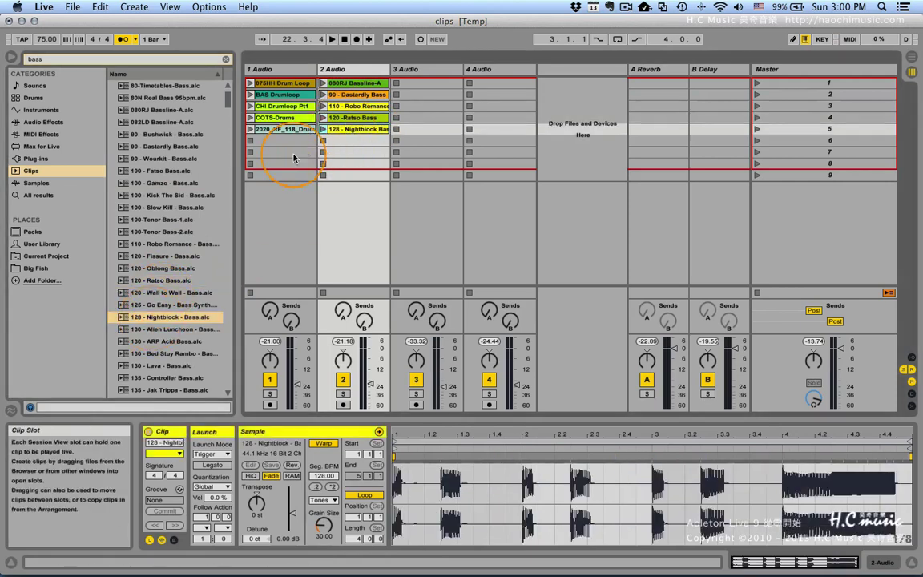
Search the clips for "FX" and load Alto FX-01 and FX Aiffix into slots 1 and 2 of track 3 Audio.
scroll(164, 160, up, 3)
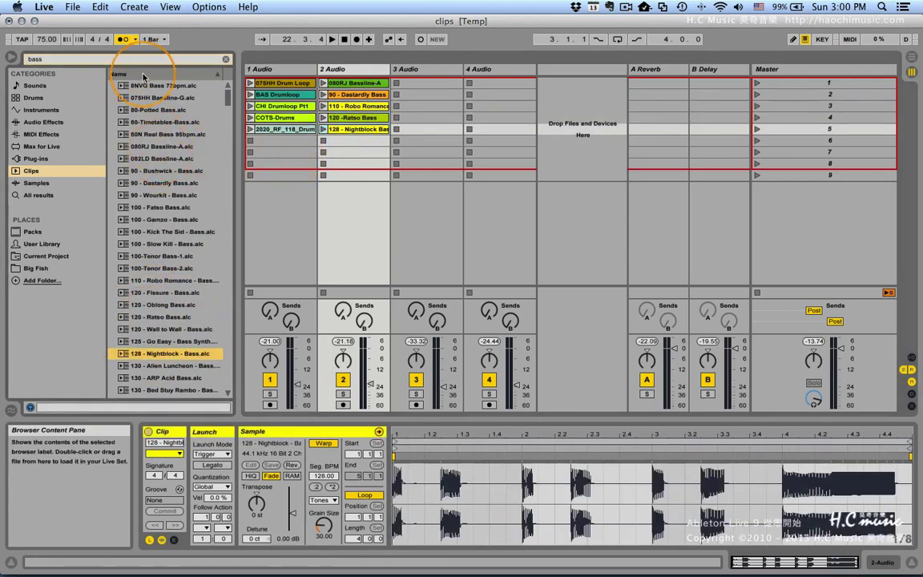
click(225, 60)
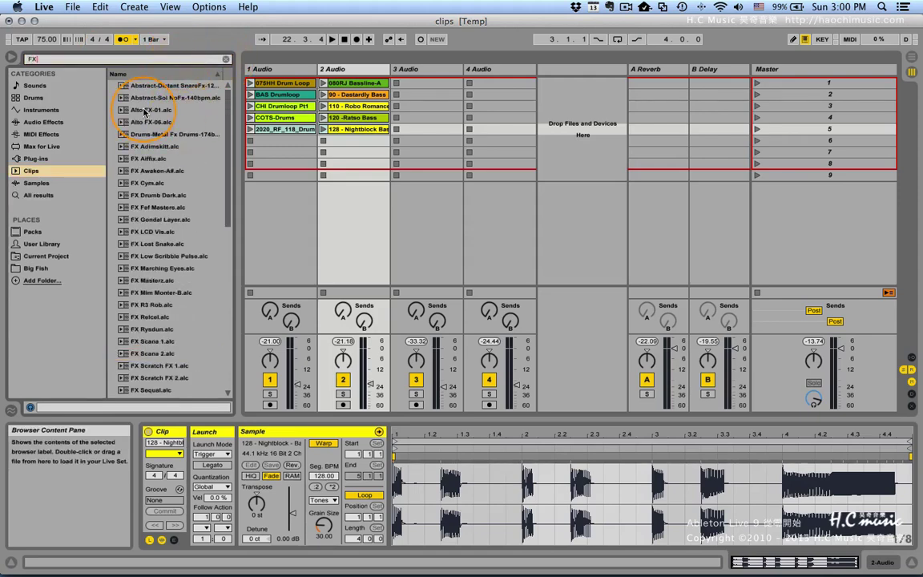
drag(144, 112, 412, 95)
click(150, 160)
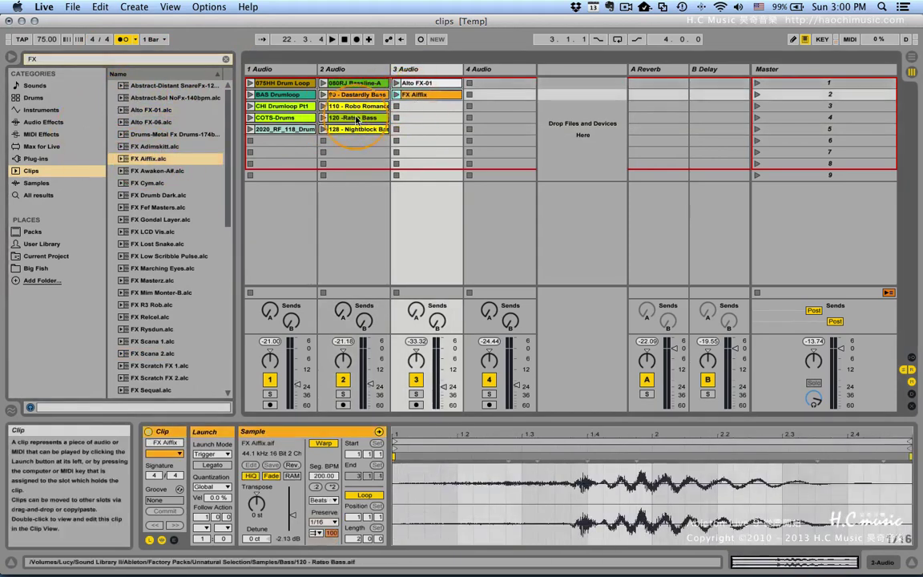
Load FX Fef Masters, FX Lost Snake and FX Mim Monter-B into slots 3 to 5 of track 3 Audio.
click(148, 207)
drag(149, 207, 423, 105)
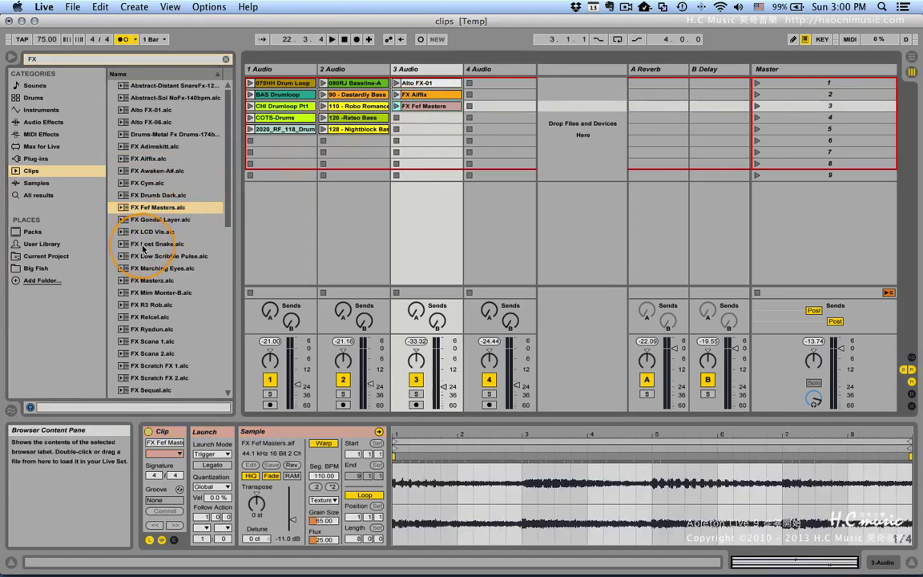
drag(144, 245, 432, 119)
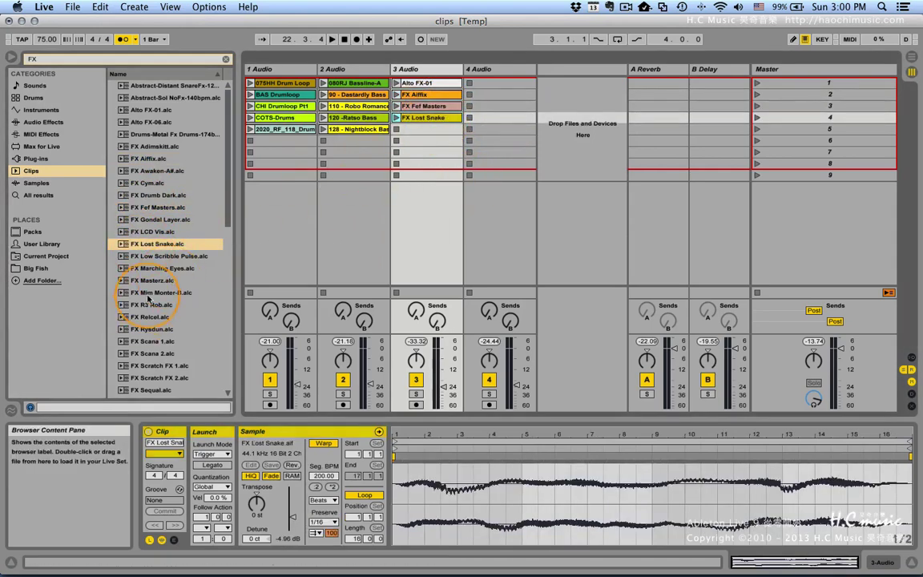
drag(147, 298, 413, 130)
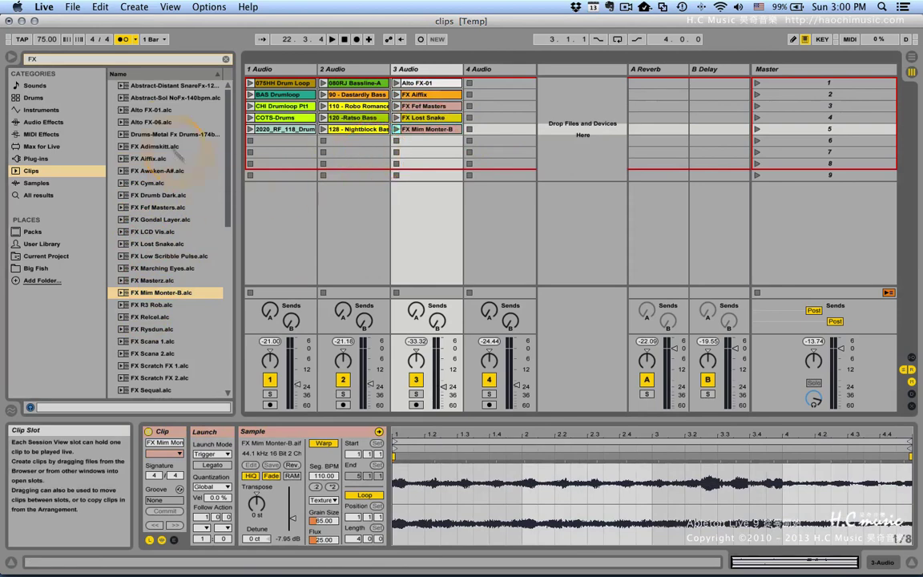
Search the clips for "delay" and load Guitar-Lnl Dub Delay-90bpm into the first slot of track 4 Audio.
click(225, 59)
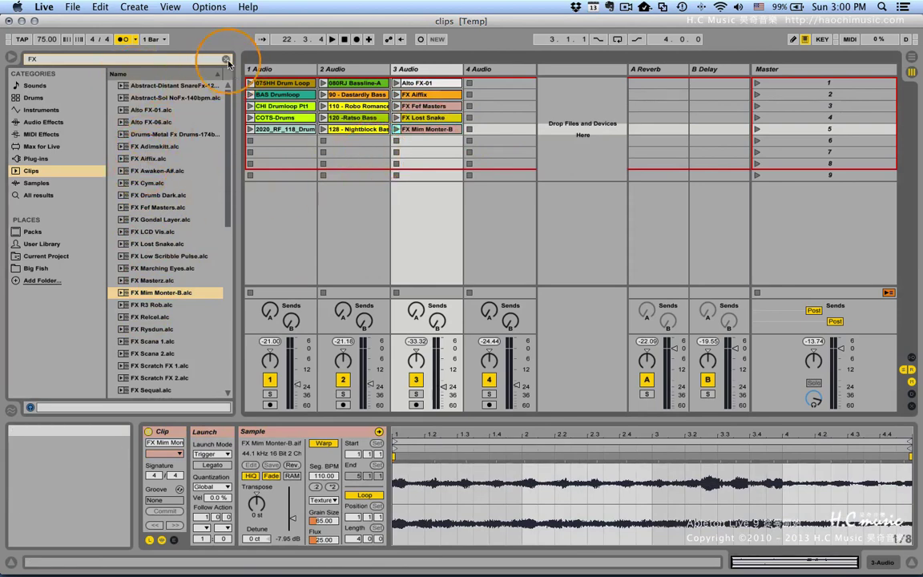
text(delay)
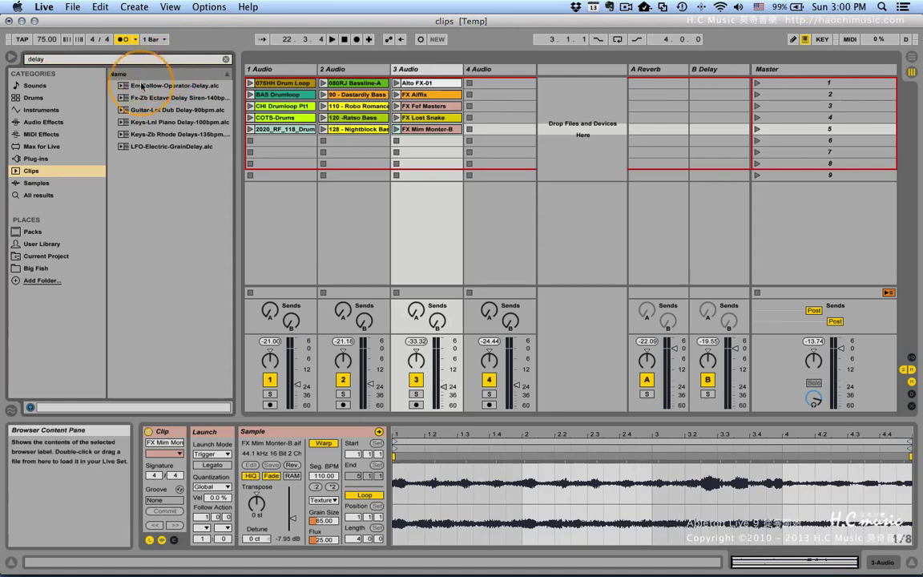
click(156, 110)
drag(507, 110, 497, 82)
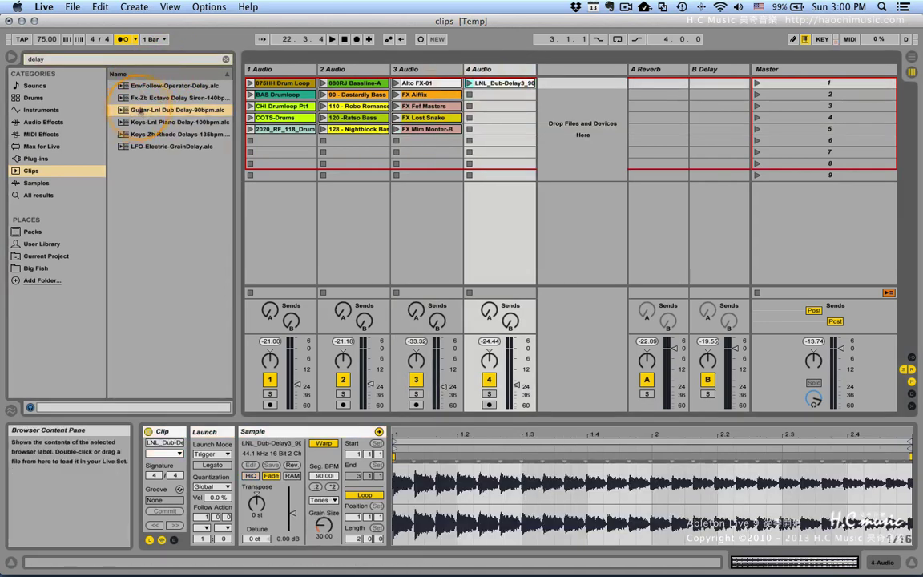
Try adding EnvFollow-Operator-Delay and a second Guitar-Lnl Dub Delay-90bpm clip to the set, and delete the duplicate from track 4 Audio.
drag(161, 85, 560, 89)
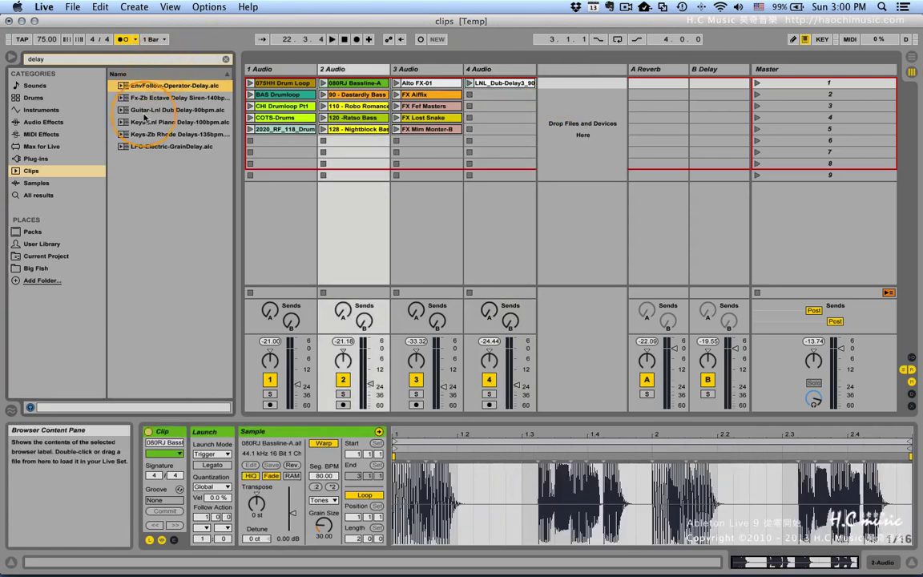
drag(173, 109, 501, 95)
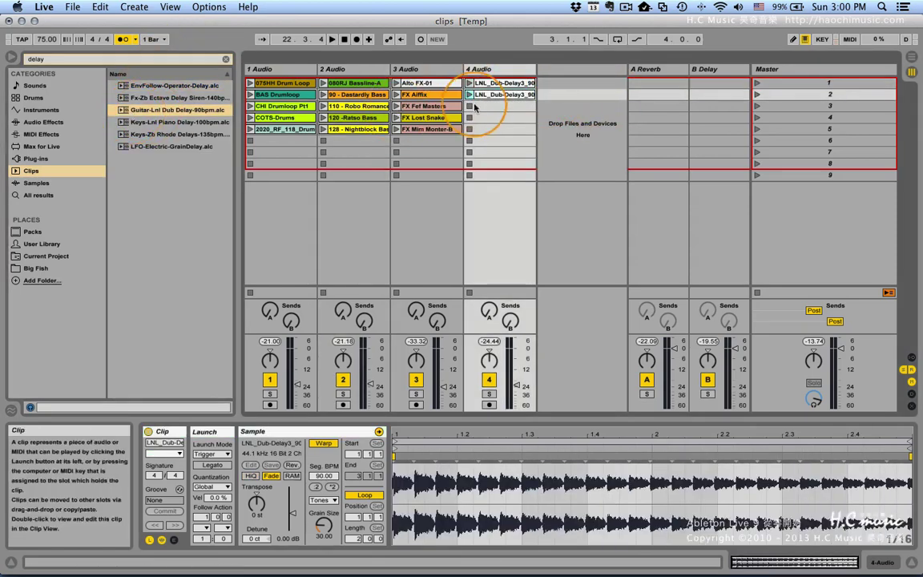
click(501, 94)
key(Delete)
Fill slots 2 to 5 of track 4 Audio with Keys-Zb Rhode Delays-135bpm, Keys-Lnl Piano Delay-100bpm, 02_Aah_Decay and 04_Screamer.
drag(170, 135, 498, 95)
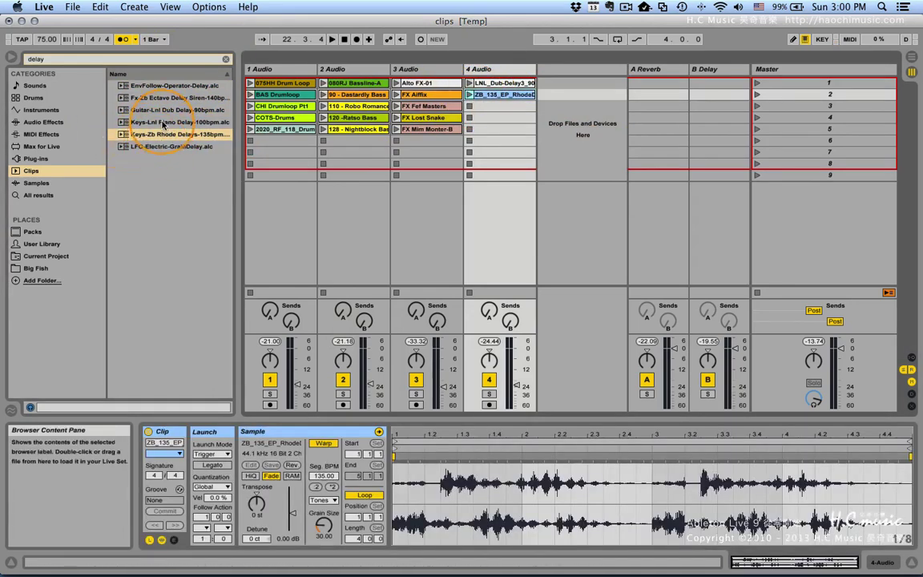
drag(163, 124, 497, 107)
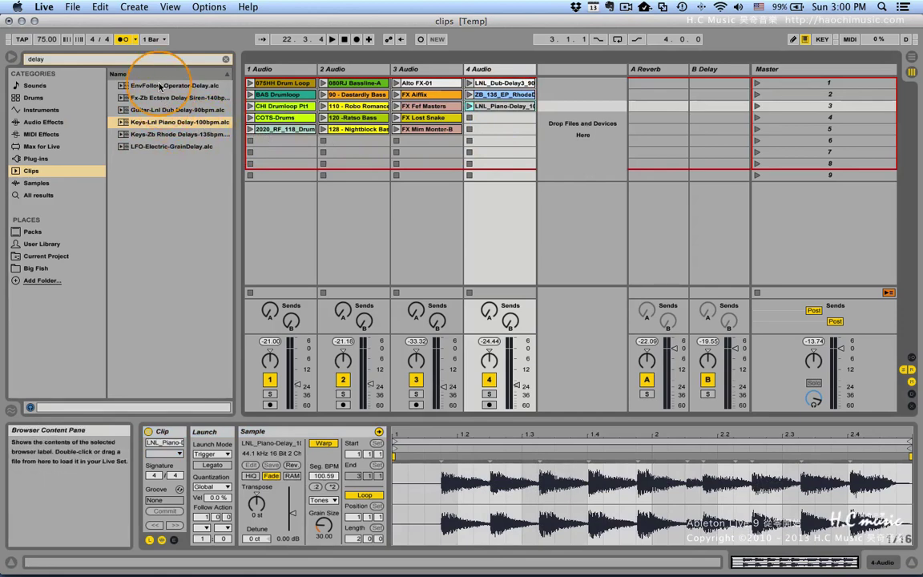
click(226, 58)
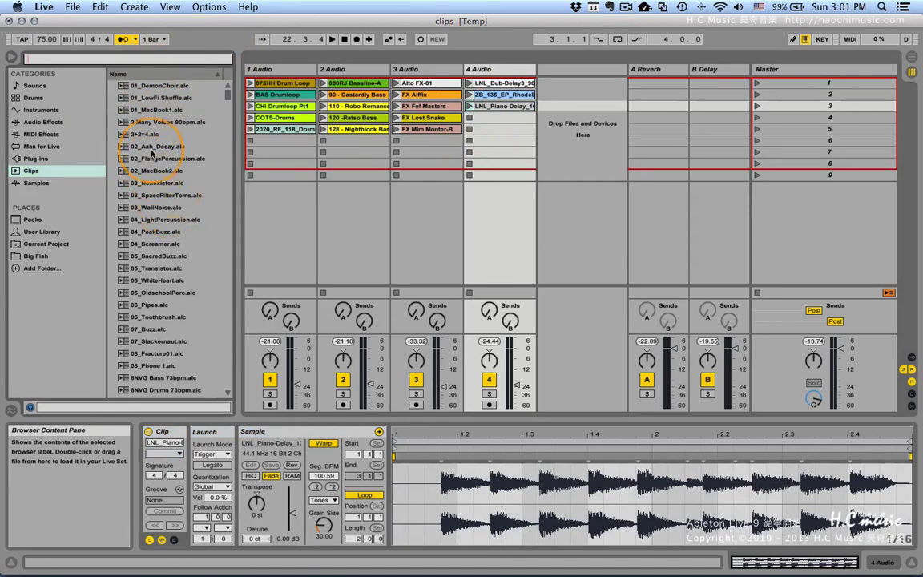
drag(152, 152, 501, 118)
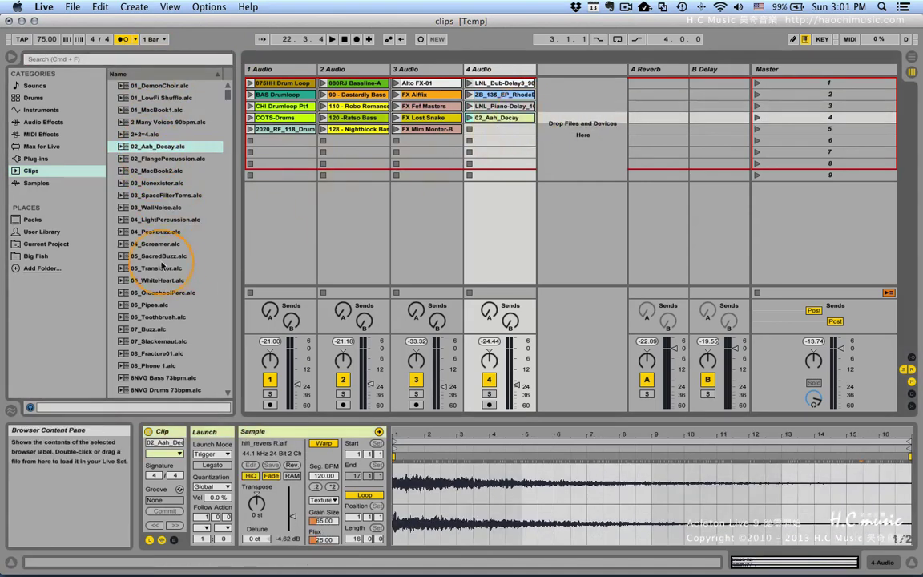
drag(156, 247, 489, 130)
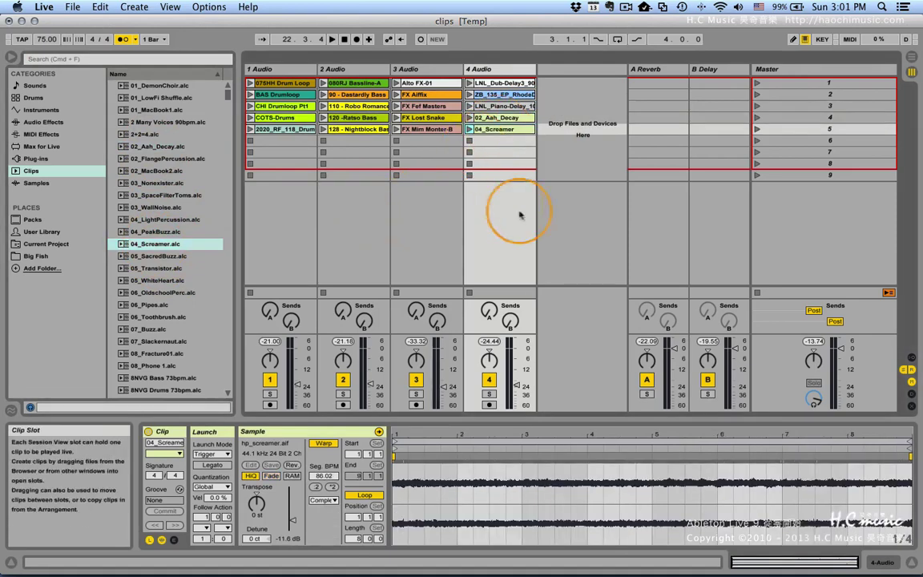
Raise the volume of track 3 Audio to -20 dB and launch scene 1.
click(278, 72)
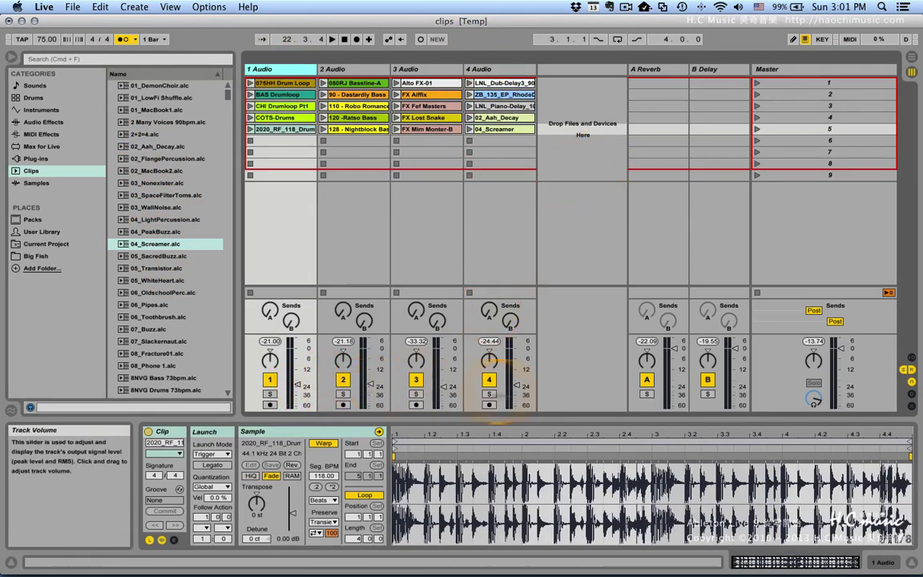
drag(443, 389, 443, 384)
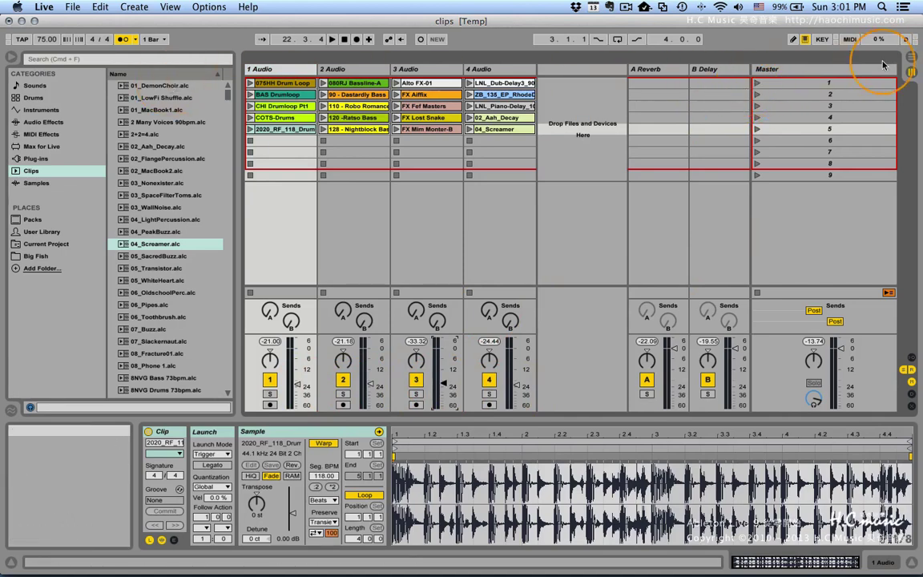
click(757, 84)
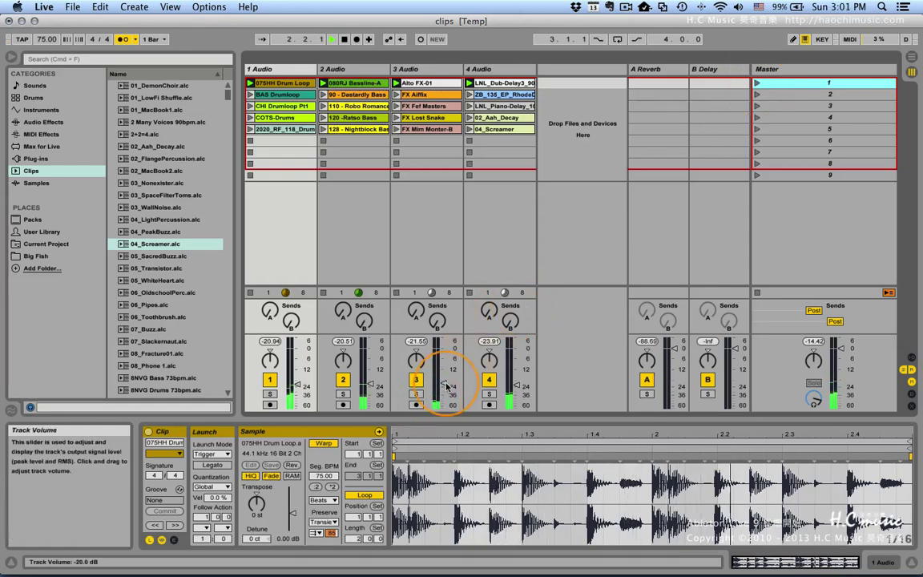
Turn off the metronome and raise the reverb and delay sends on tracks 3 Audio and 4 Audio.
click(124, 38)
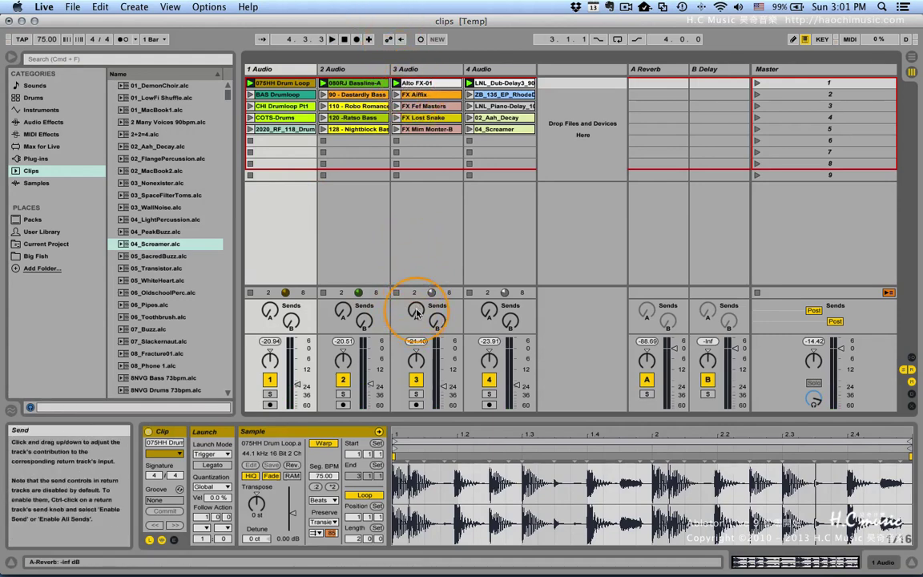
drag(416, 313, 416, 274)
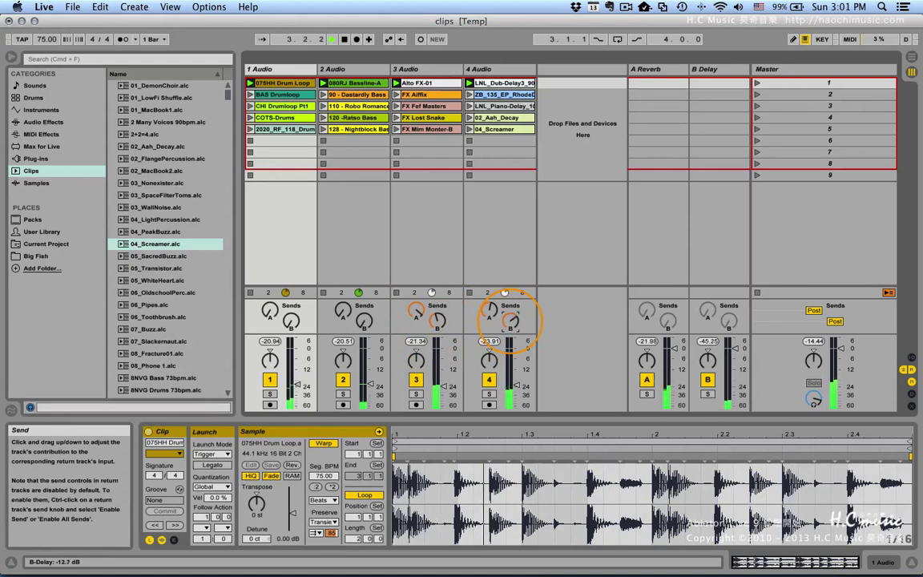
drag(510, 320, 510, 313)
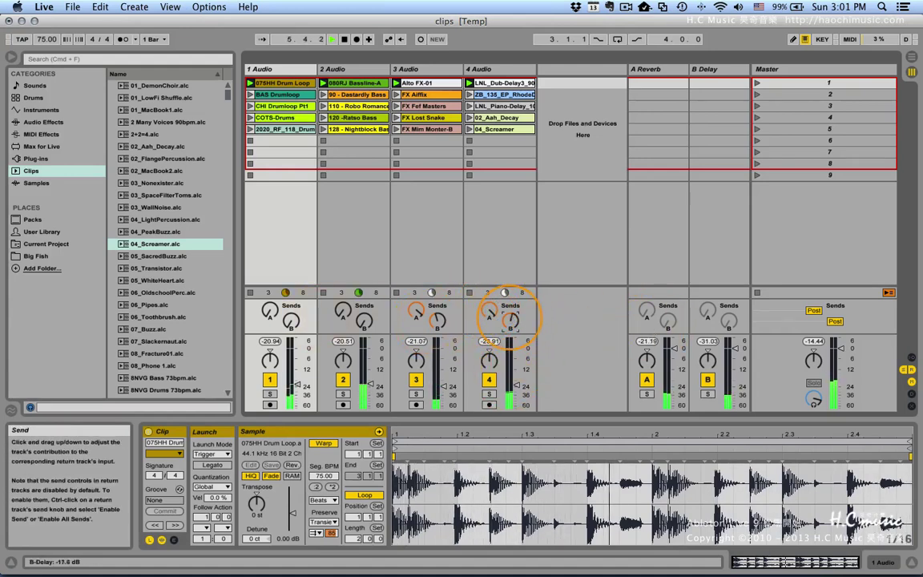
Launch scenes 2, 3, 4 and 5 one after another, and stop all clips at the end.
click(759, 94)
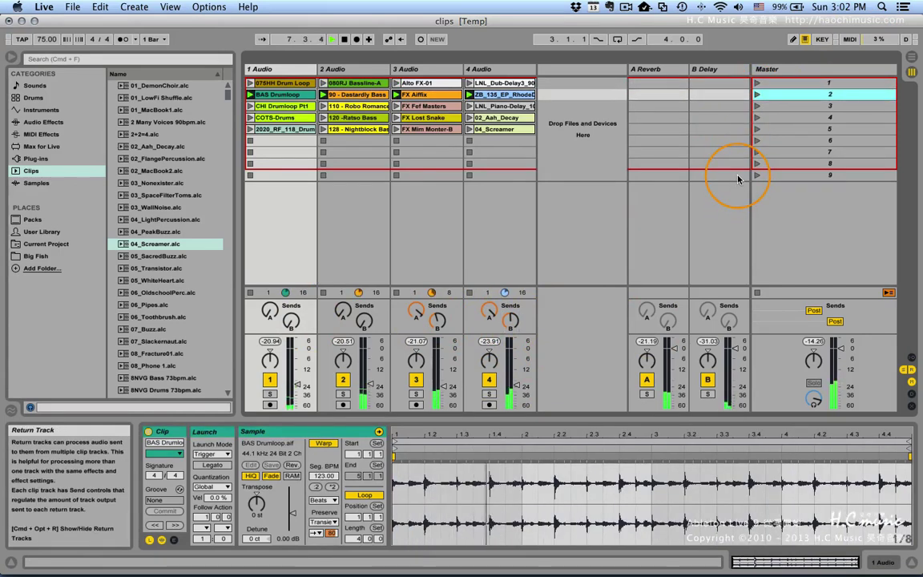
click(757, 105)
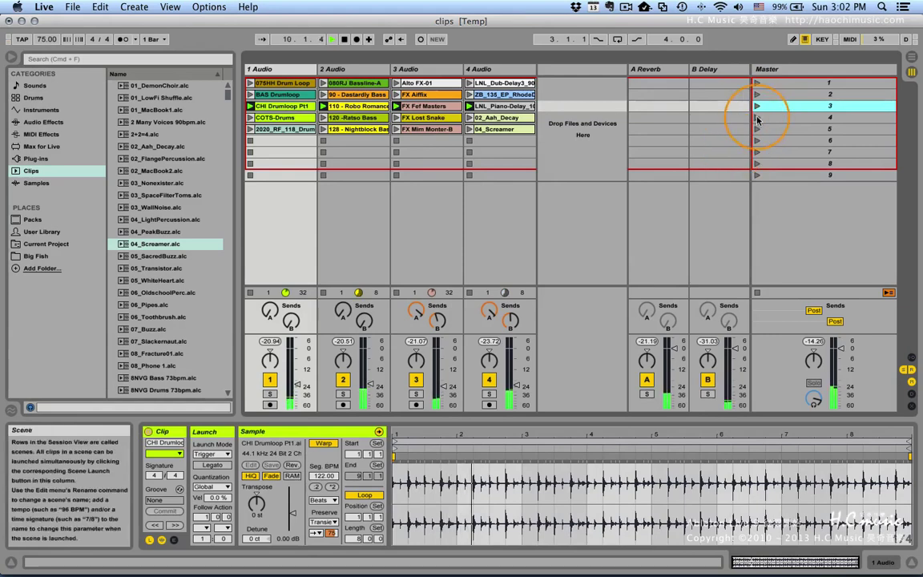
click(757, 117)
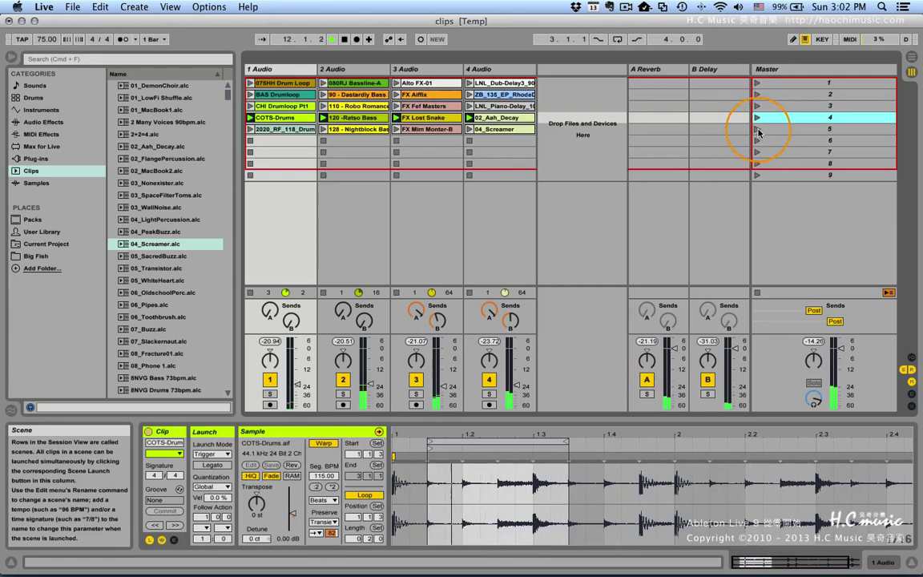
click(757, 130)
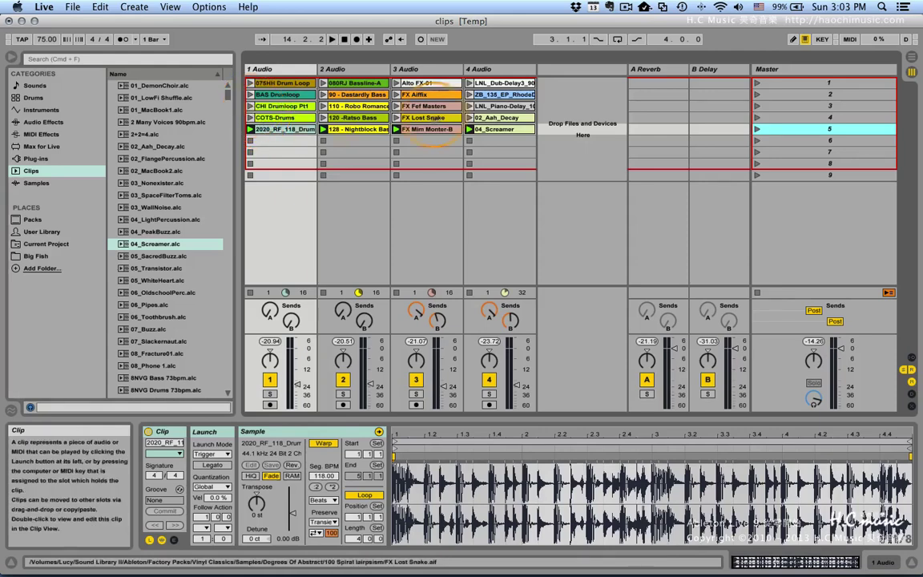
click(757, 291)
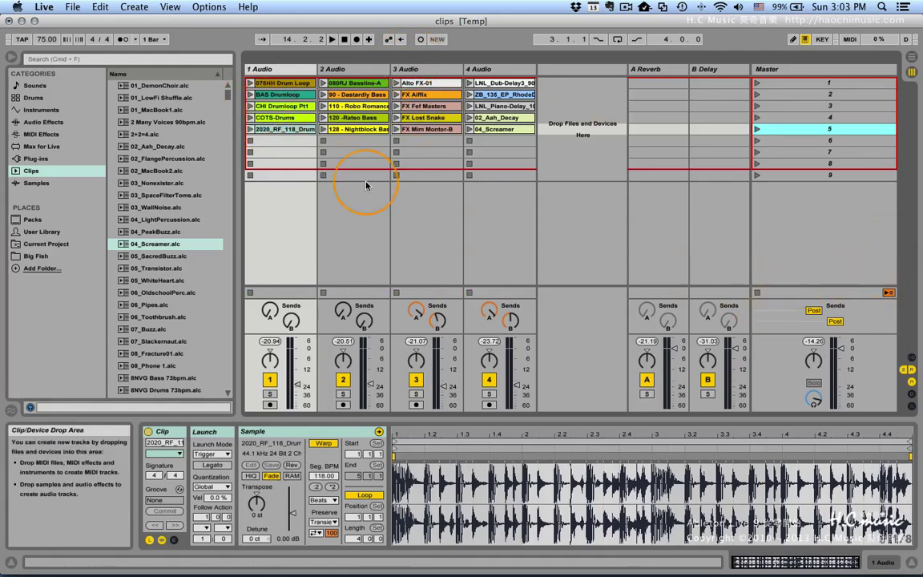
Launch BAS Drumloop, 128 - Nightblock Bass, FX Aiffix followed by FX Lost Snake, and the Dub-Delay clip followed by ZB_135_EP_Rhode individually.
click(250, 95)
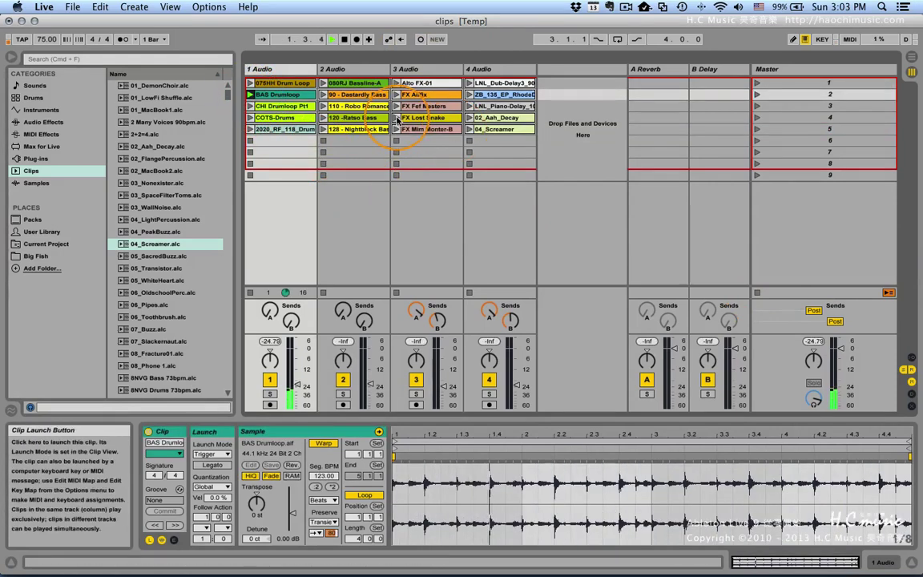
click(323, 129)
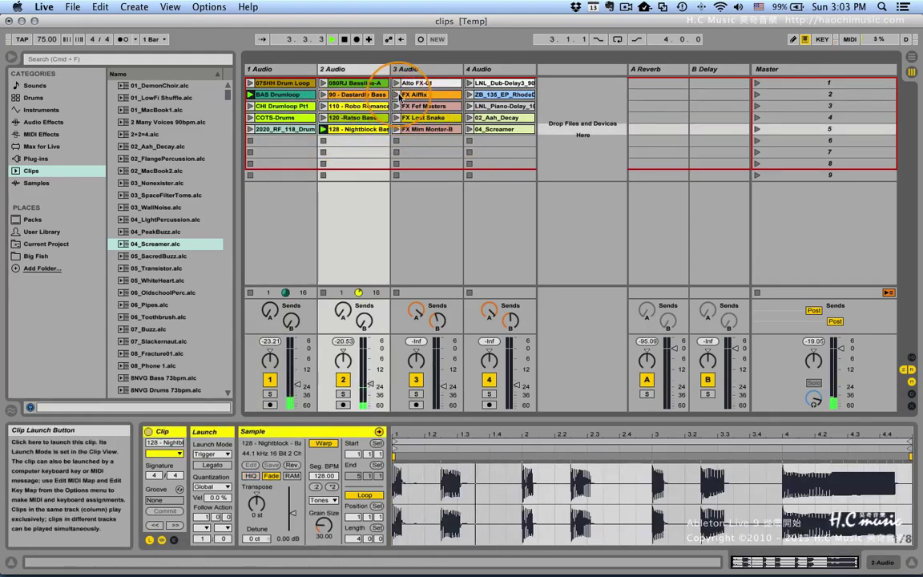
click(399, 95)
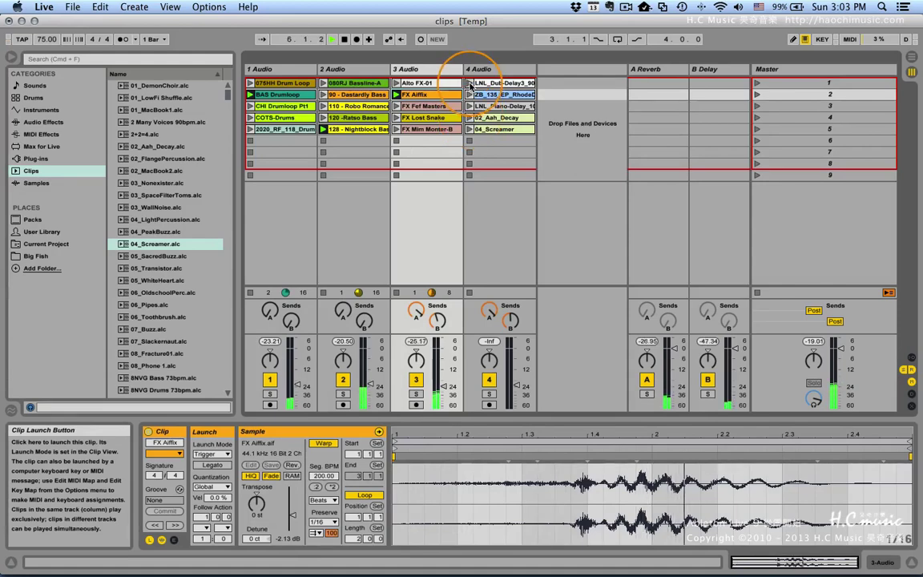
click(424, 118)
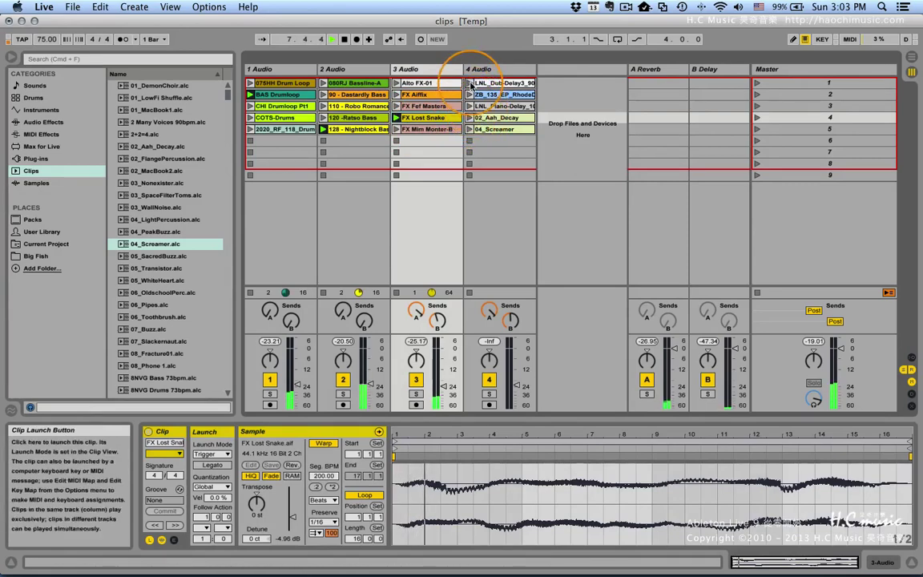
click(470, 83)
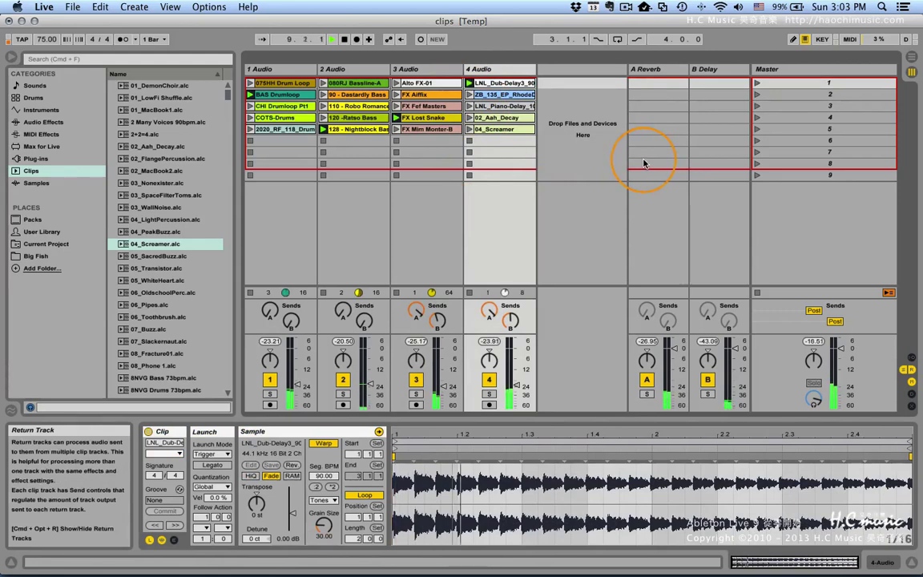
click(471, 95)
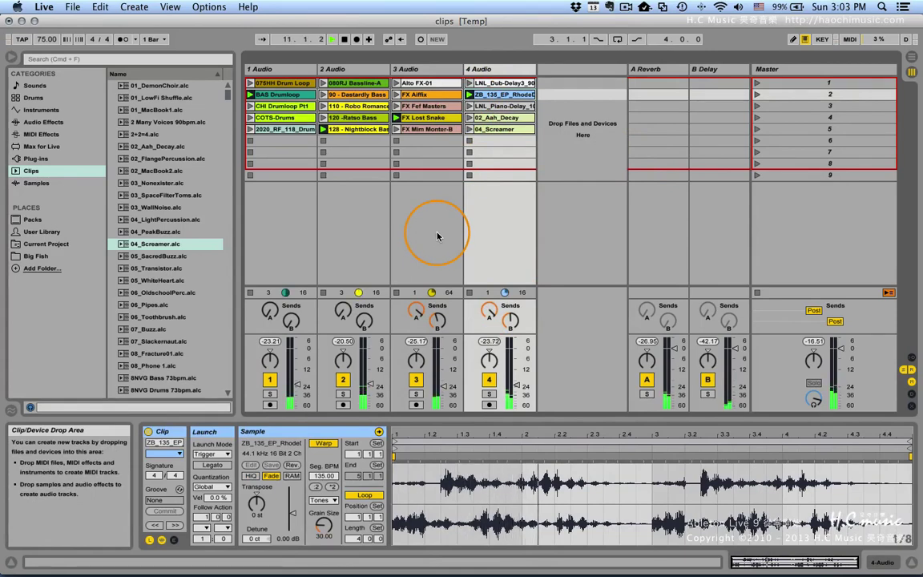
click(274, 152)
right_click(280, 154)
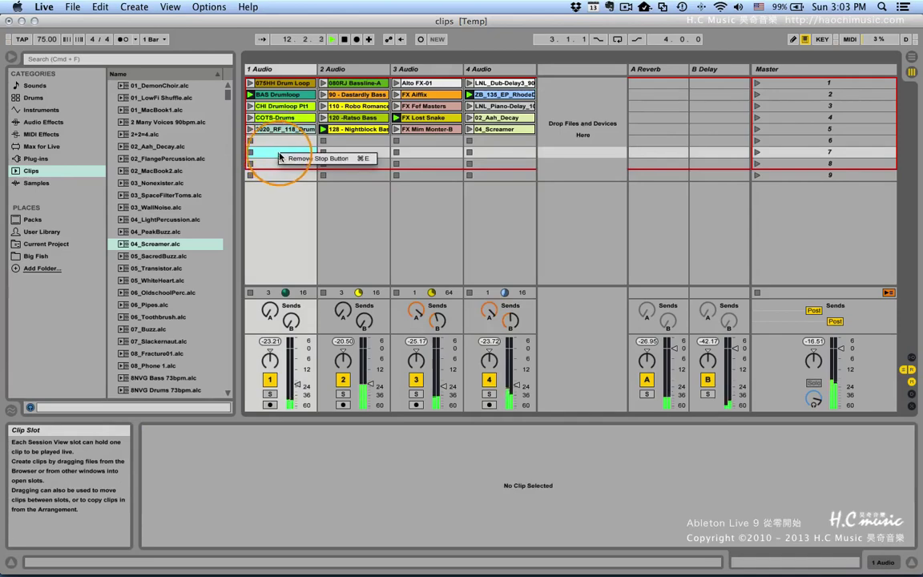
click(269, 166)
right_click(321, 200)
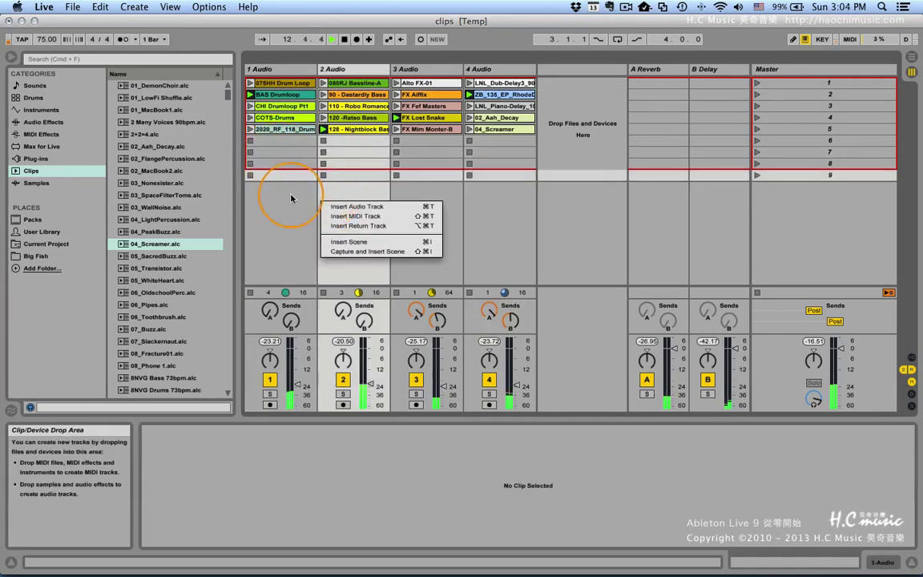
click(291, 197)
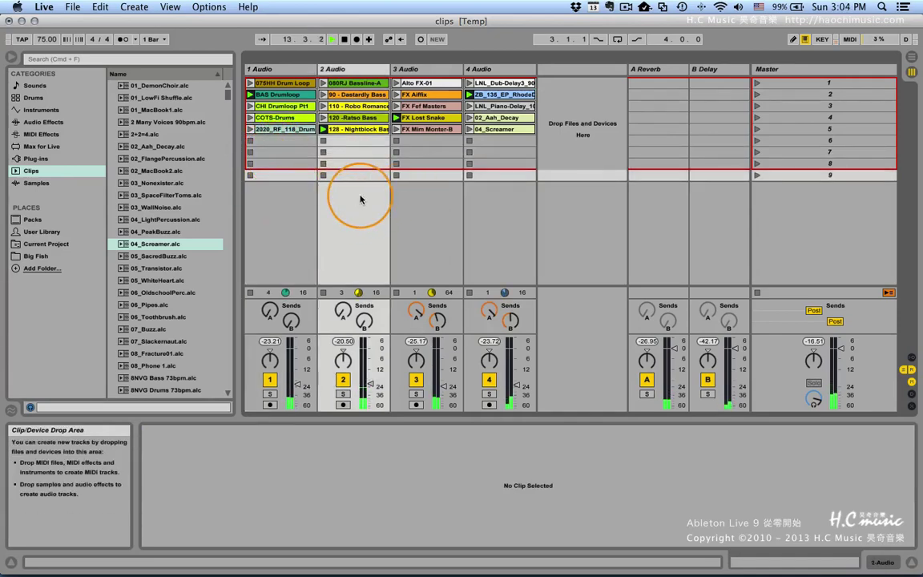
right_click(357, 131)
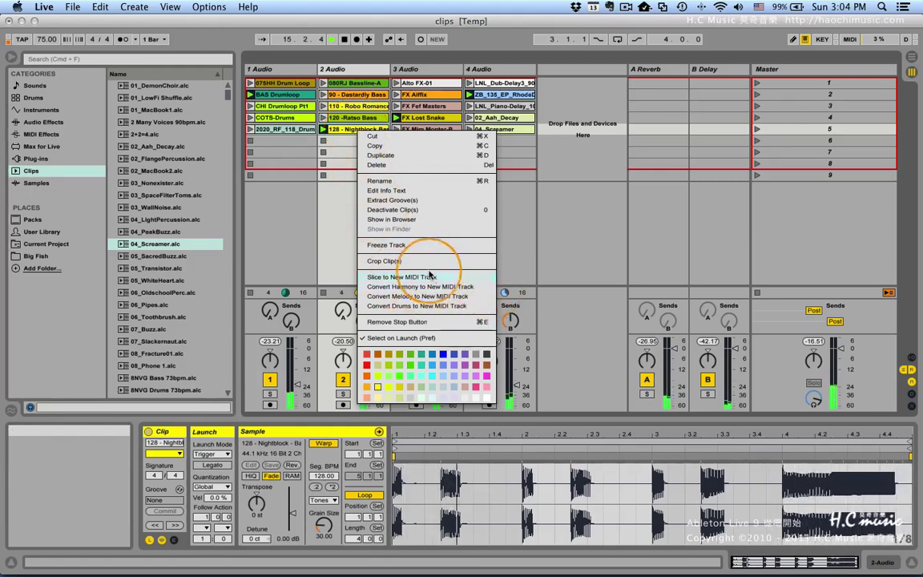
click(353, 219)
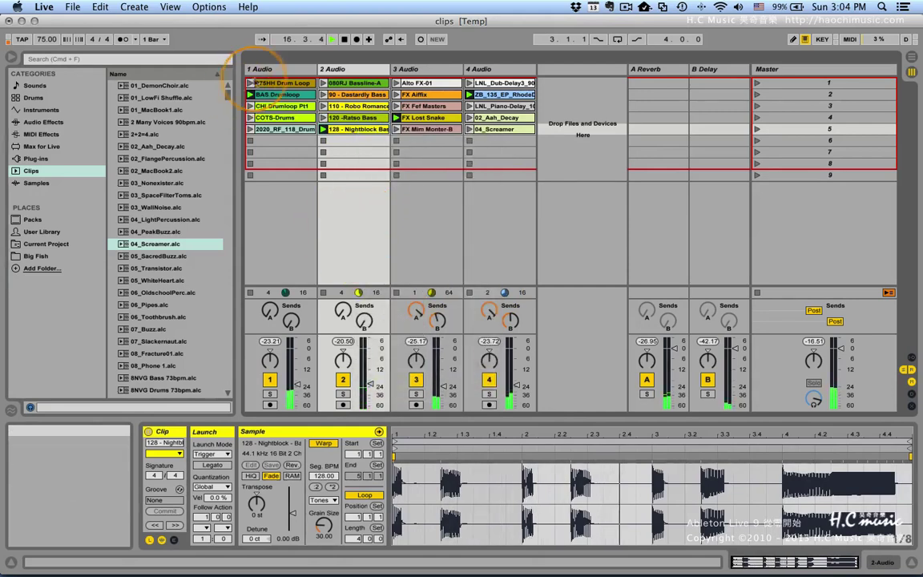
click(277, 118)
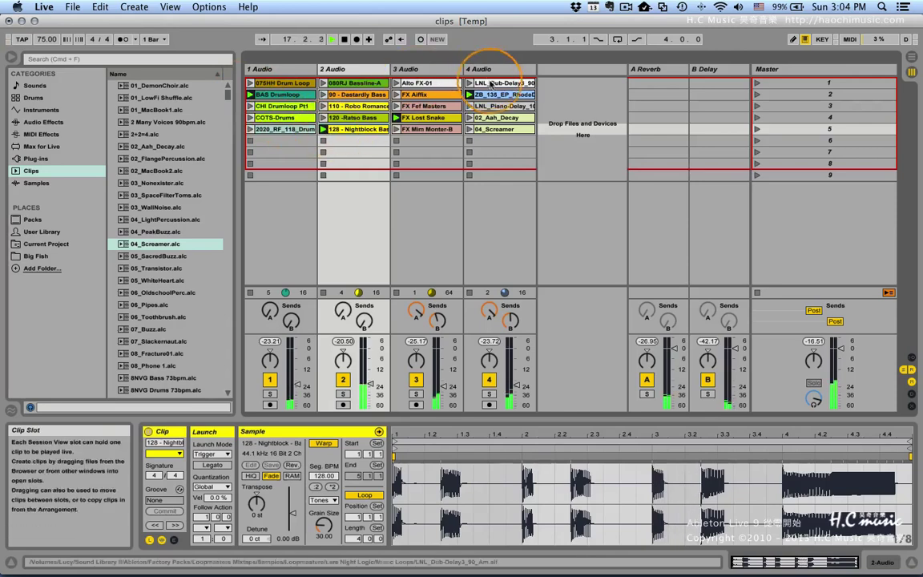
Capture the playing clips into a new scene 10 and move all four captured clips to scene 6.
right_click(359, 198)
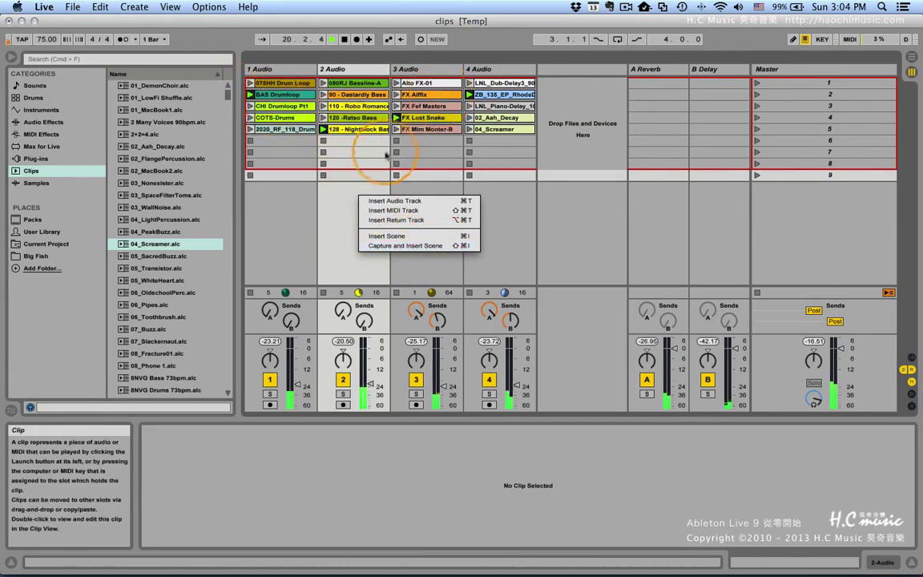
click(427, 246)
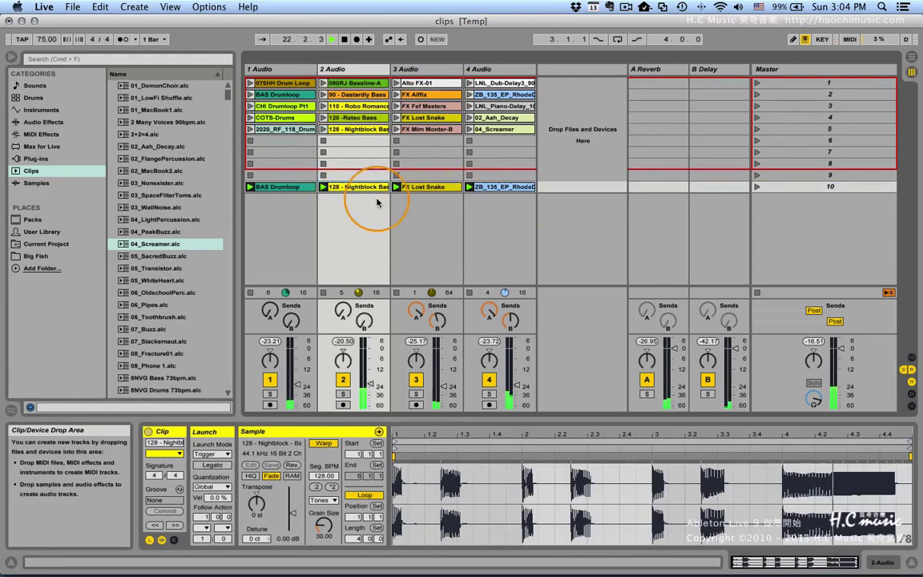
drag(286, 207, 488, 146)
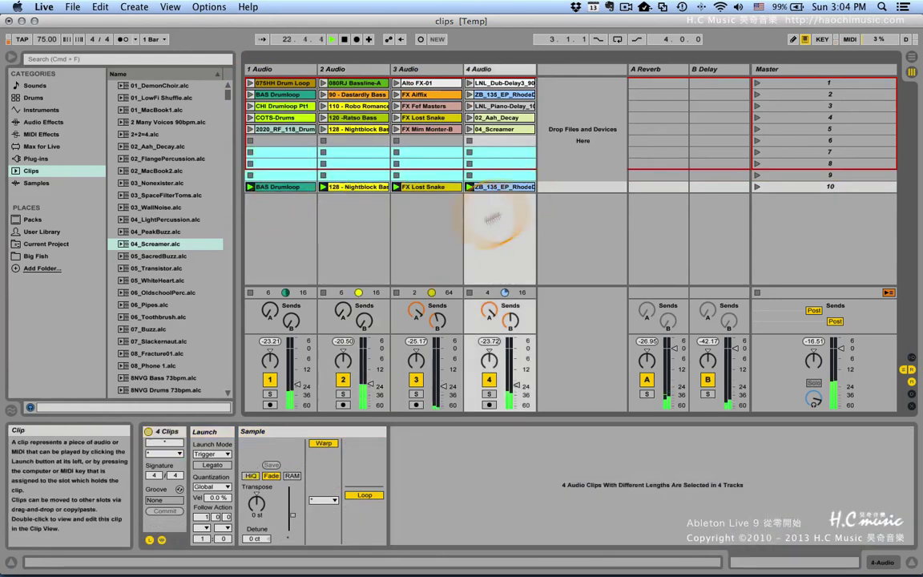
click(246, 202)
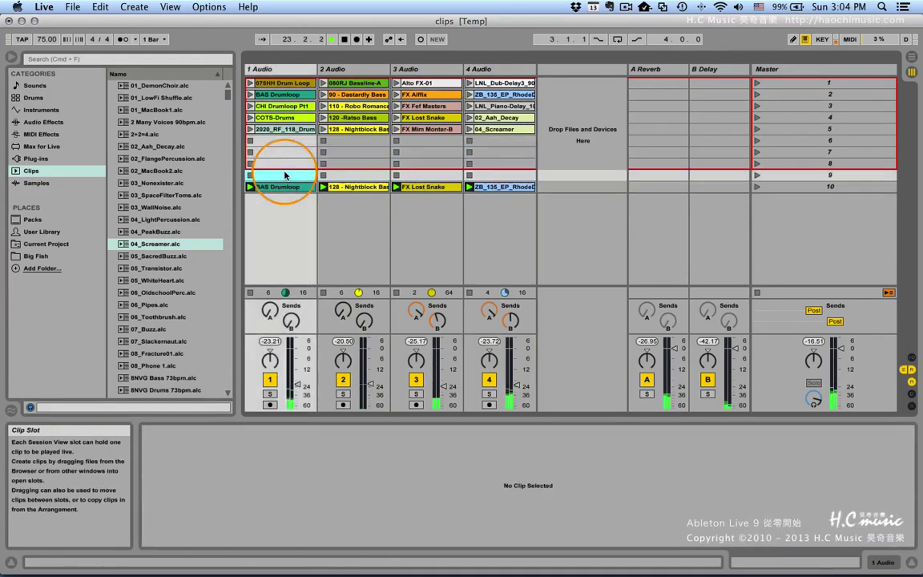
click(514, 189)
shift+click(278, 187)
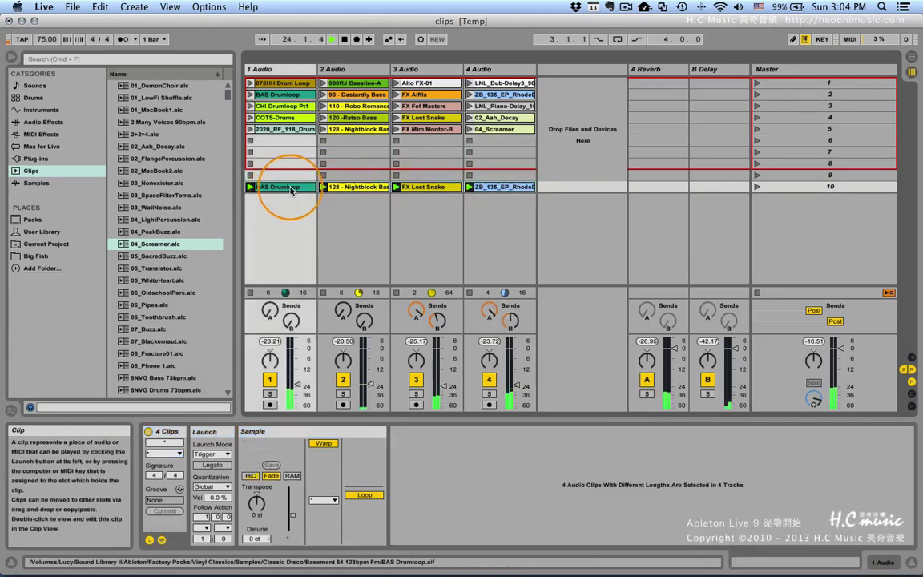
drag(280, 189, 292, 141)
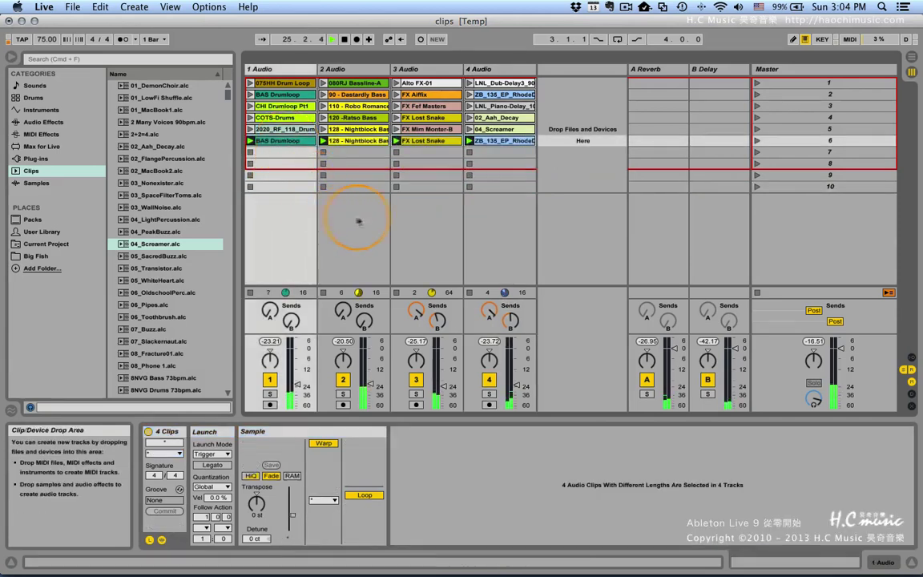
Launch the 120 - Ratso Bass, FX Fef Masters and LNL_Dub-Delay3_90 clips to play with the running BAS Drumloop.
click(323, 119)
click(396, 106)
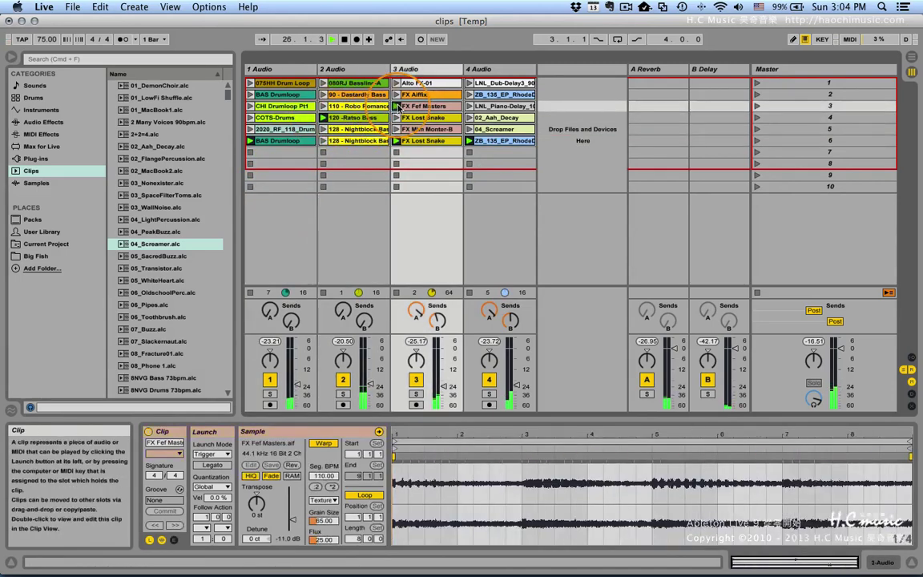
click(469, 83)
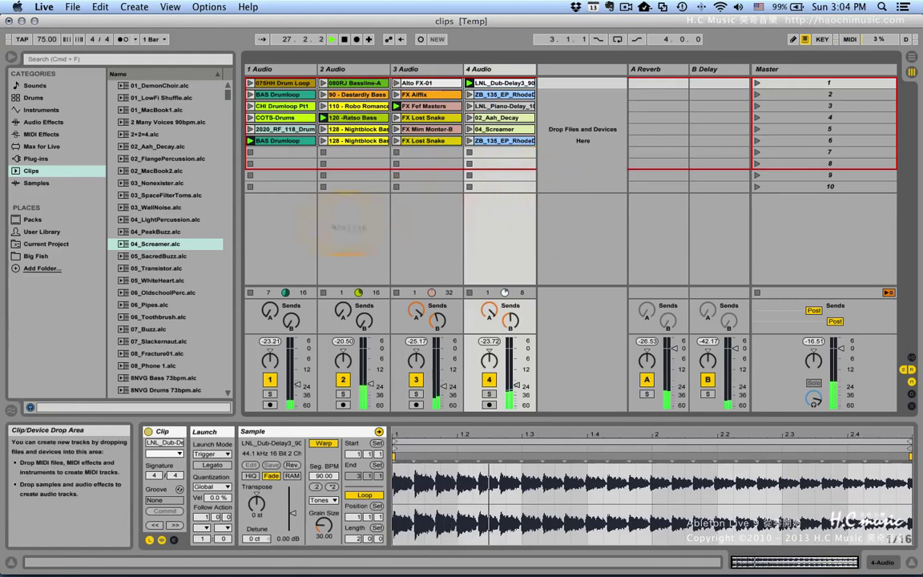
right_click(347, 189)
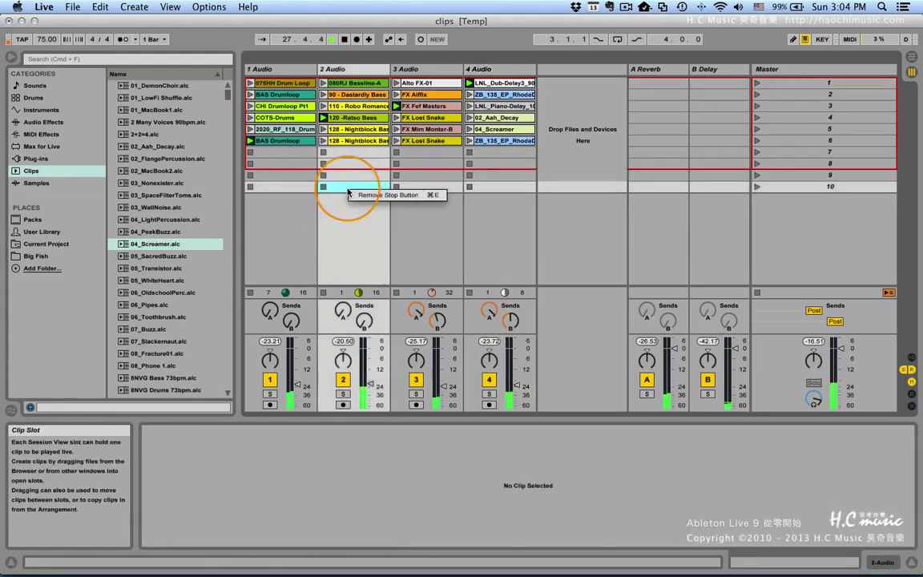
right_click(347, 165)
right_click(349, 143)
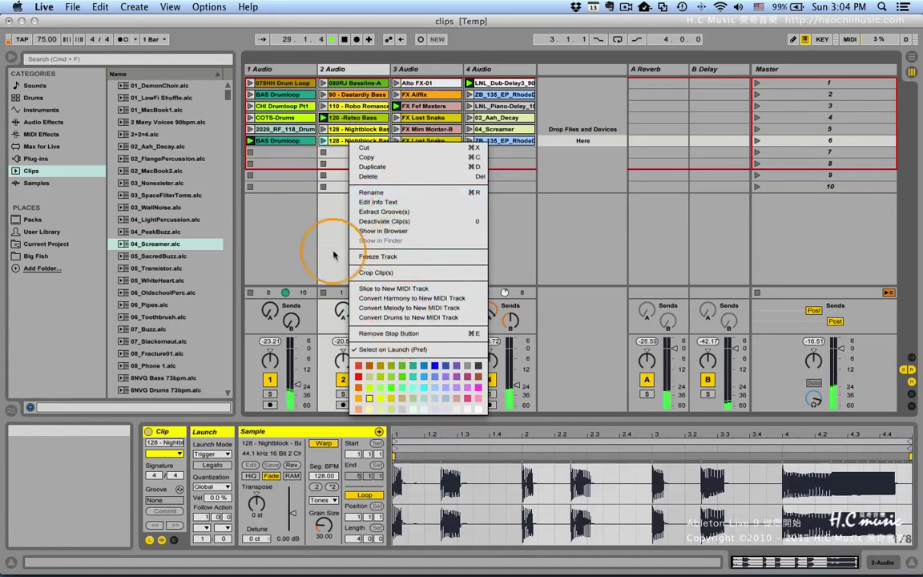
click(344, 227)
Insert an empty scene after scene 10 and capture the playing clips into another new scene below it.
right_click(351, 209)
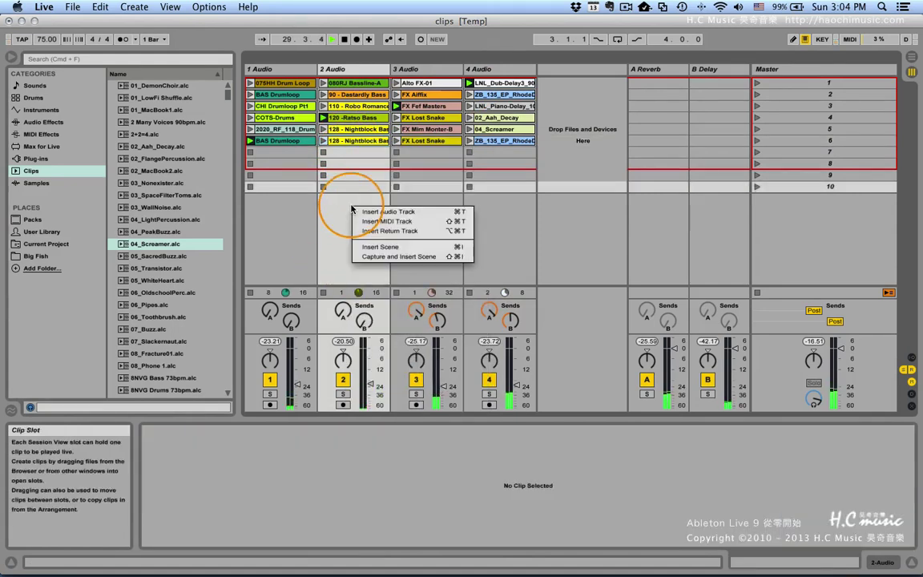
click(373, 248)
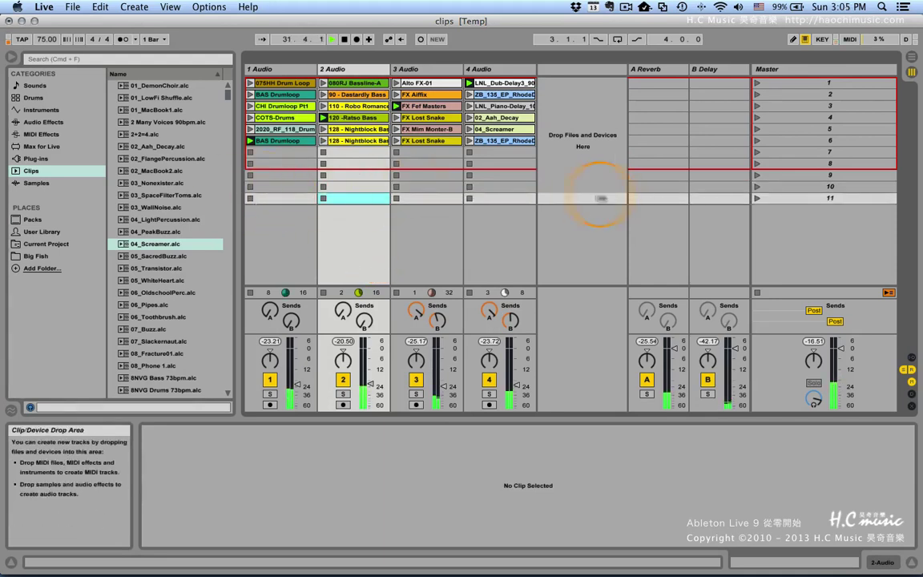
right_click(374, 213)
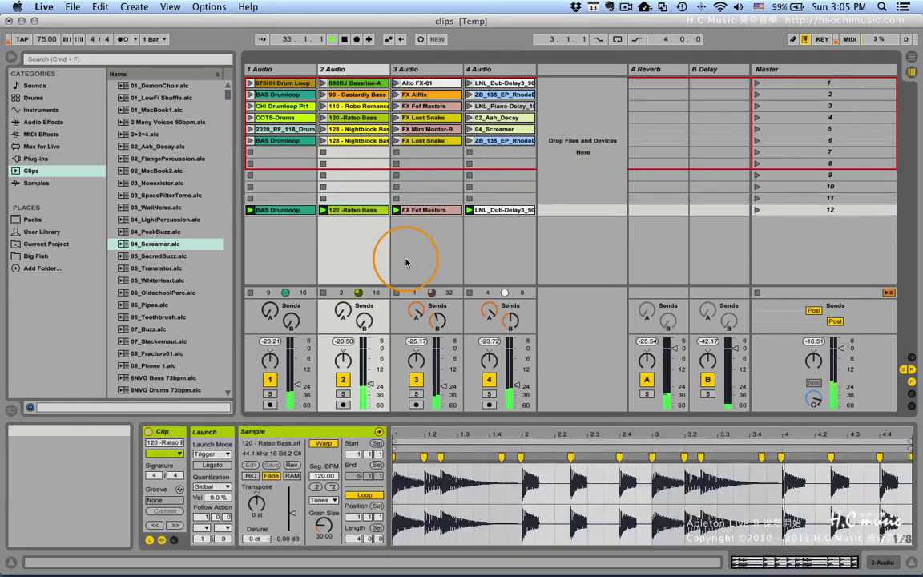
click(407, 262)
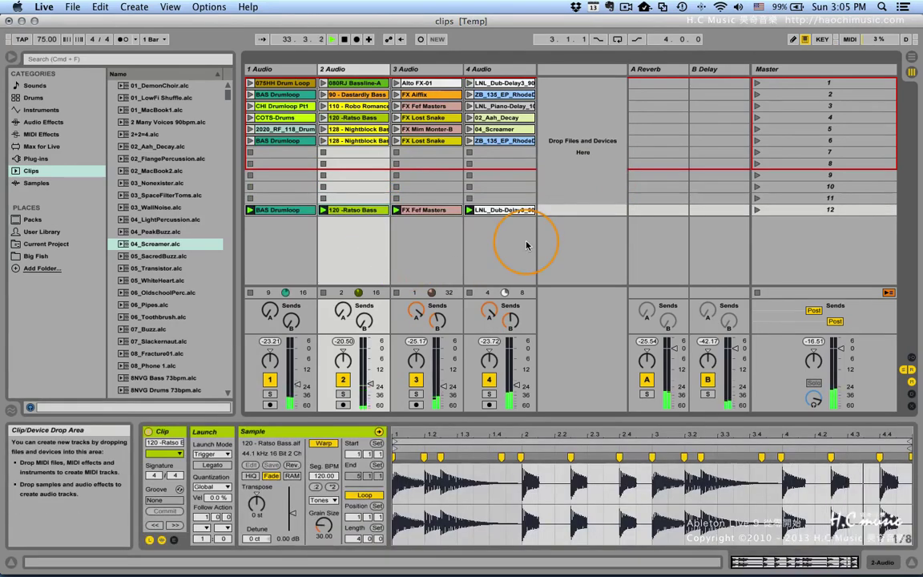
click(299, 178)
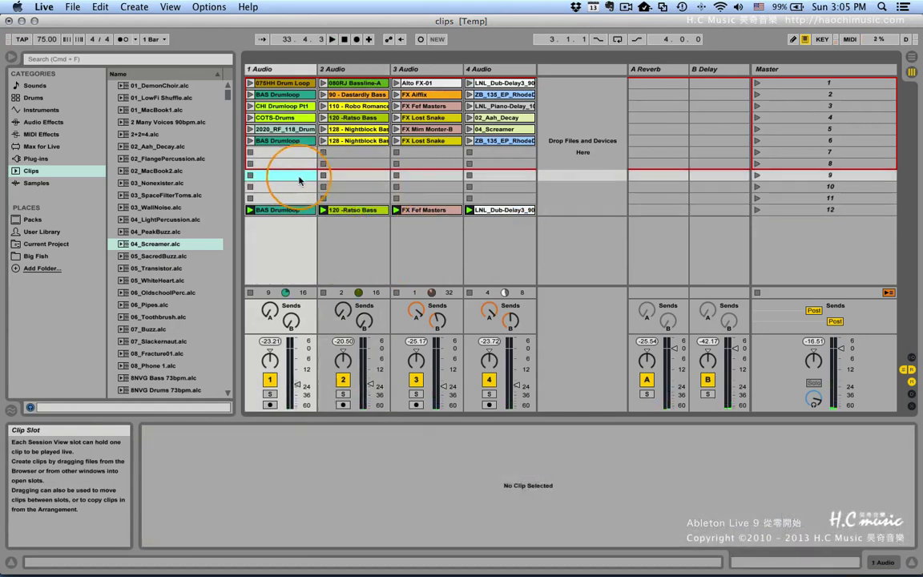
drag(299, 178, 488, 198)
right_click(488, 198)
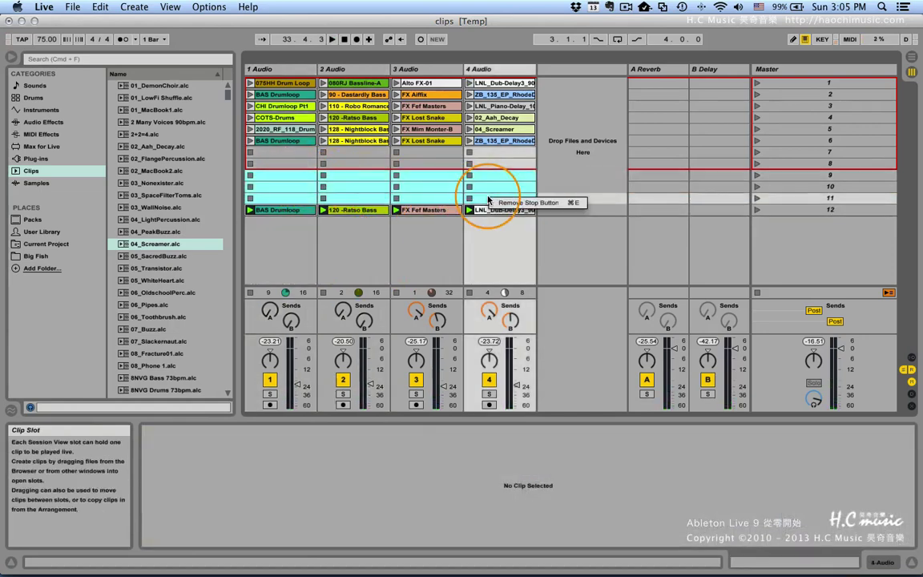
click(388, 188)
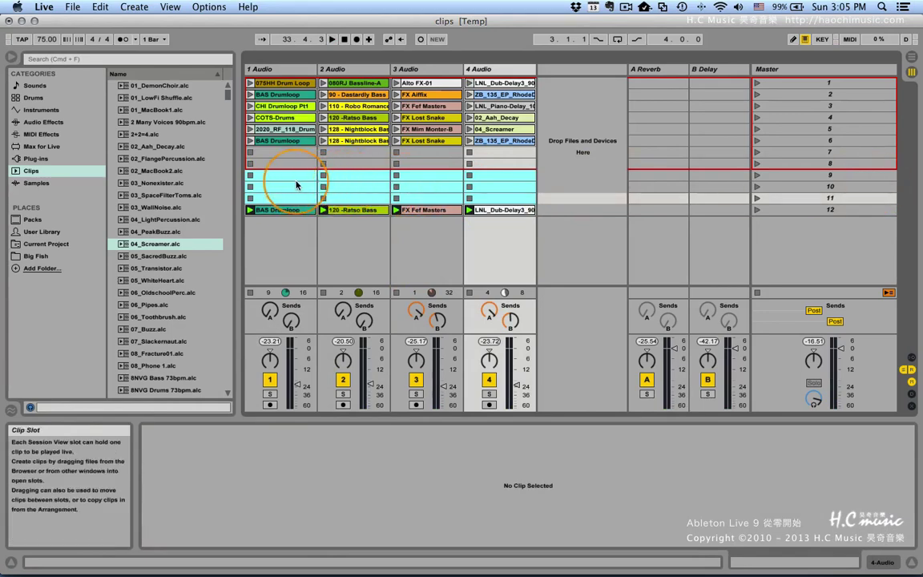
Delete the five empty scenes 11, 10, 9, 8 and 7 so the filled scenes follow each other directly.
click(800, 198)
key(Delete)
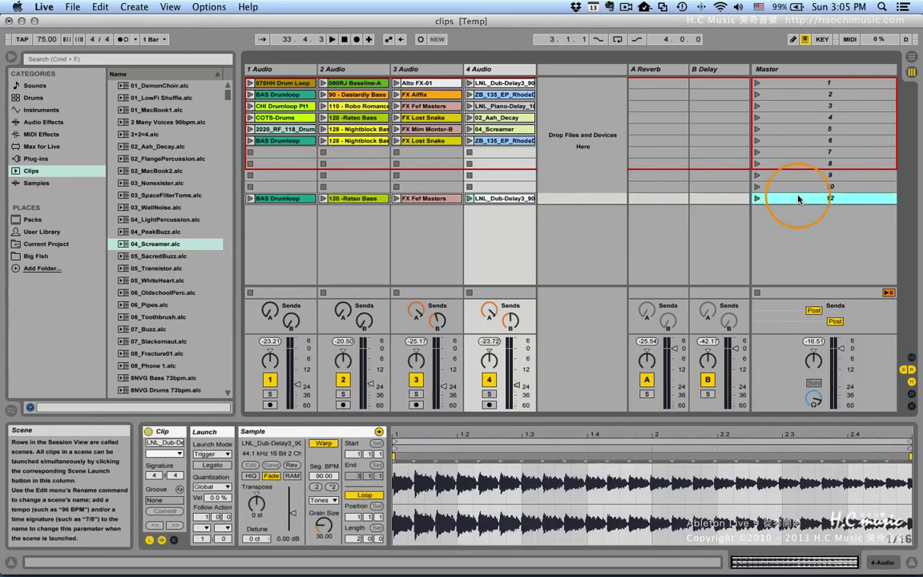
click(799, 188)
key(Delete)
click(800, 175)
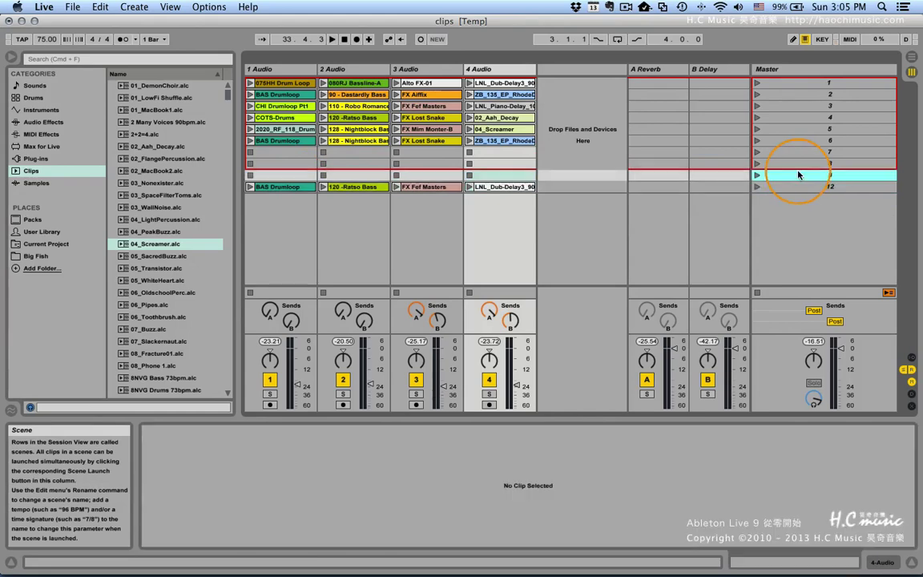
key(Delete)
click(799, 163)
key(Delete)
click(797, 152)
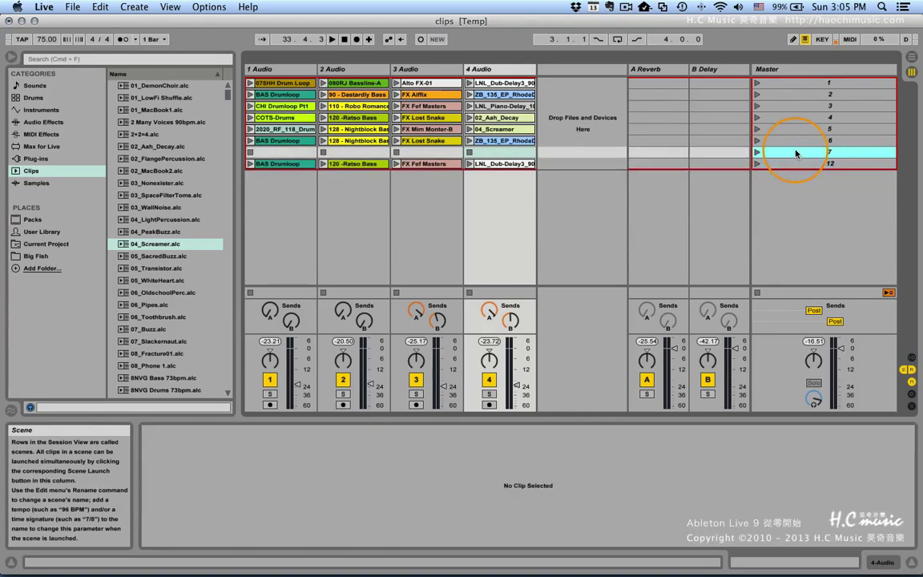
key(Delete)
Launch the CHI Drumloop Pt1, 120 -Ratso Bass, FX Mim Monter-B and 02_Aah_Decay clips to play together.
click(250, 106)
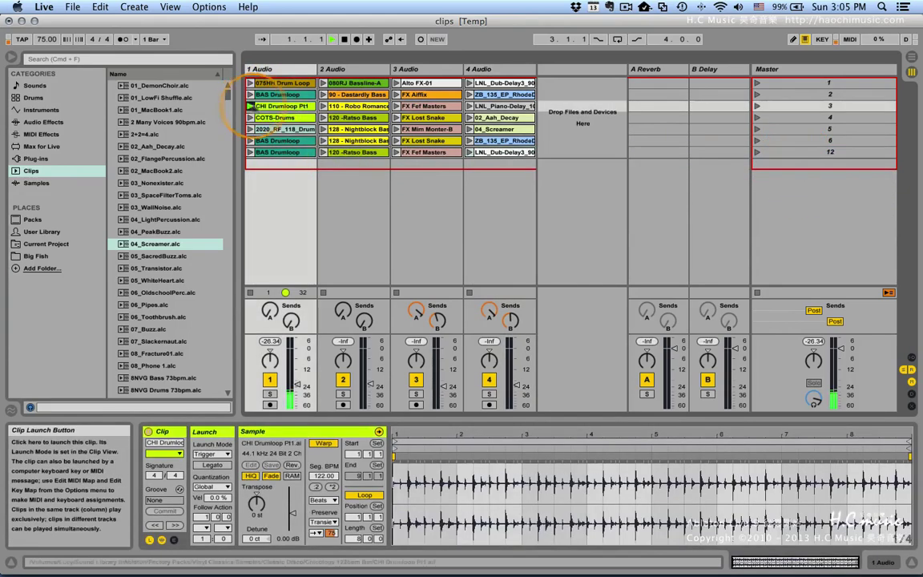
click(320, 118)
click(396, 129)
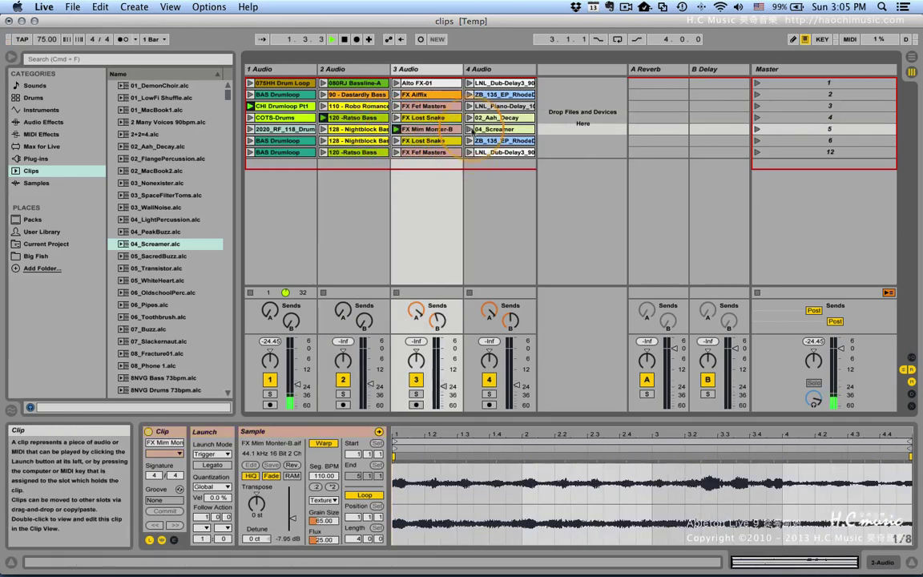
click(470, 118)
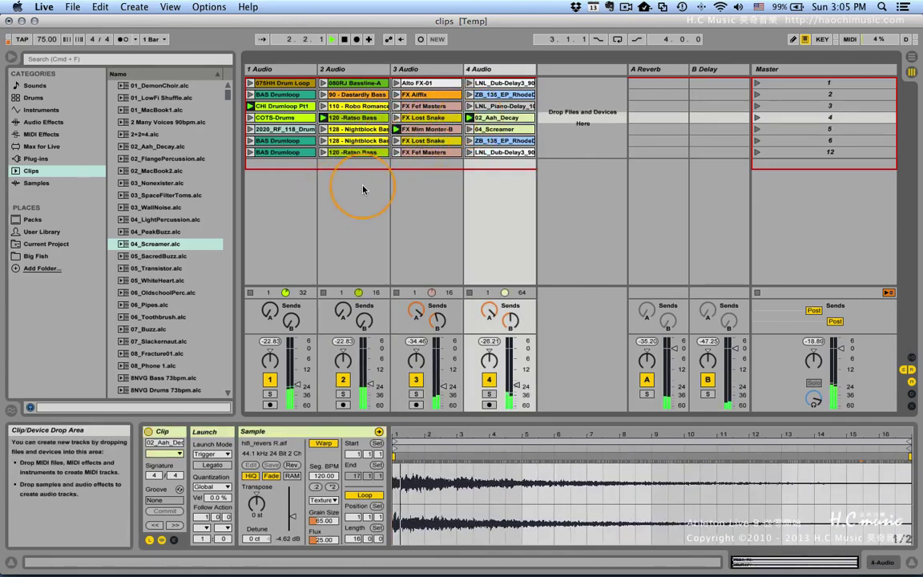
Capture the playing clips into a new scene below scene 12 and stop playback.
right_click(363, 189)
click(408, 237)
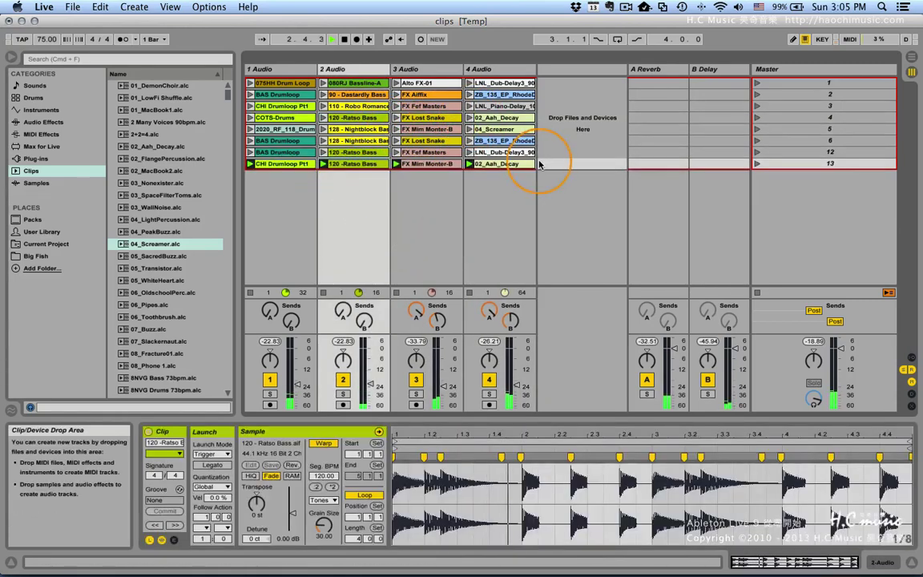
click(590, 212)
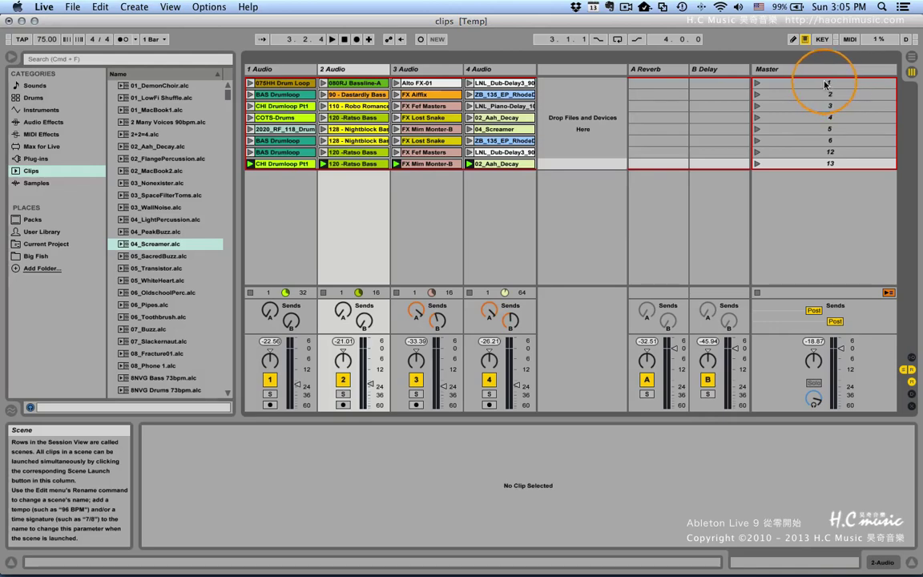
Reorder the scenes so they run 3, 4, 13, 5, 12, 1, 2, 6.
click(831, 163)
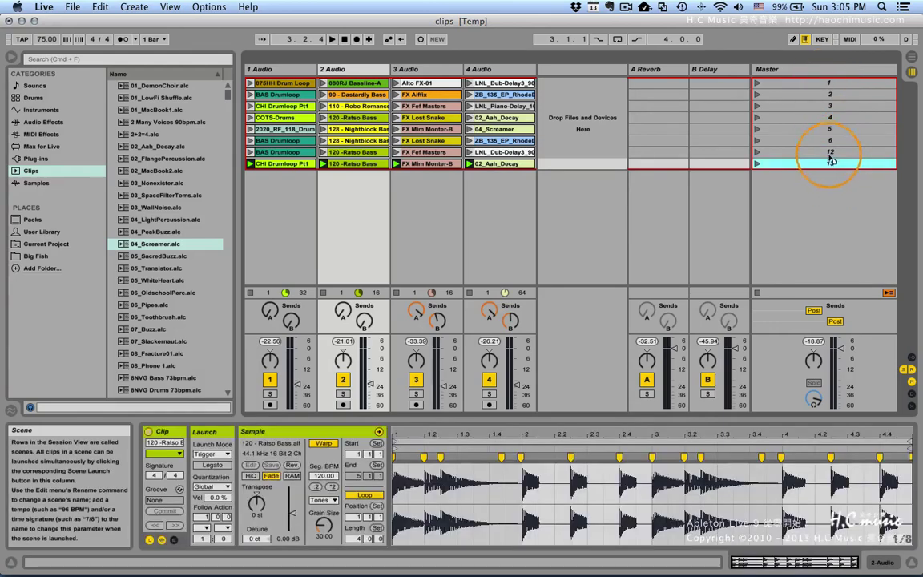
mouse_move(831, 163)
mouse_down()
mouse_move(843, 137)
mouse_move(848, 164)
mouse_move(832, 104)
mouse_move(840, 138)
mouse_move(831, 148)
mouse_up()
click(831, 94)
drag(831, 82, 826, 117)
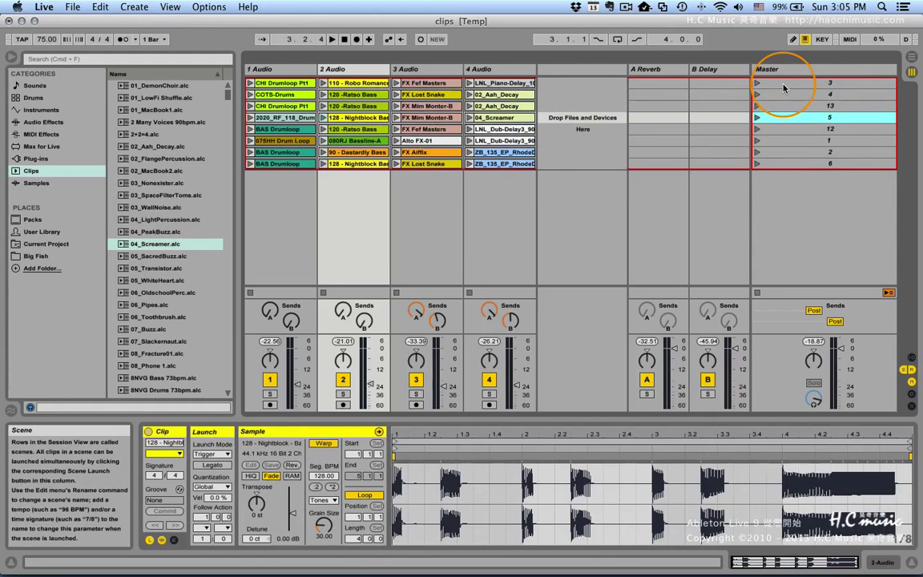
Rename the first four scenes in order as A, B, C and D.
click(830, 84)
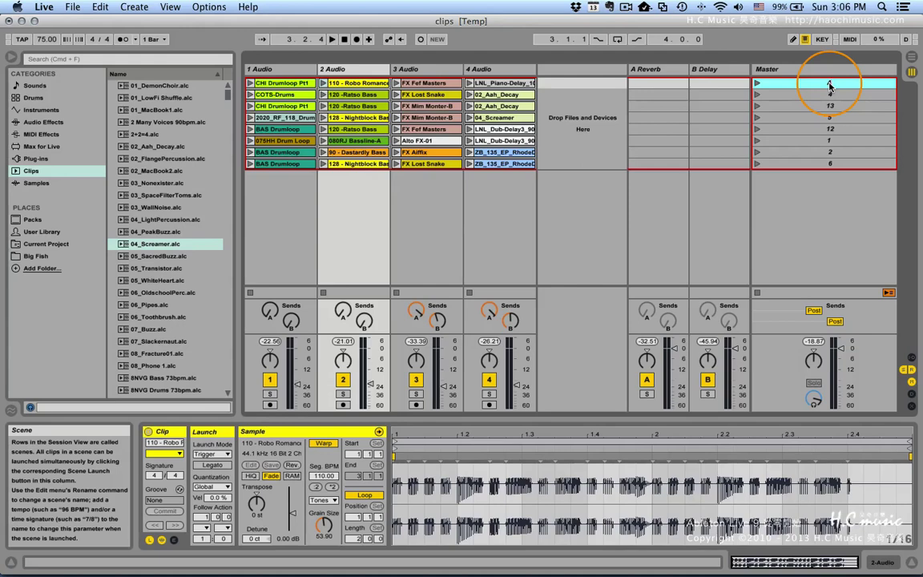
click(831, 95)
key(super+r)
text(B)
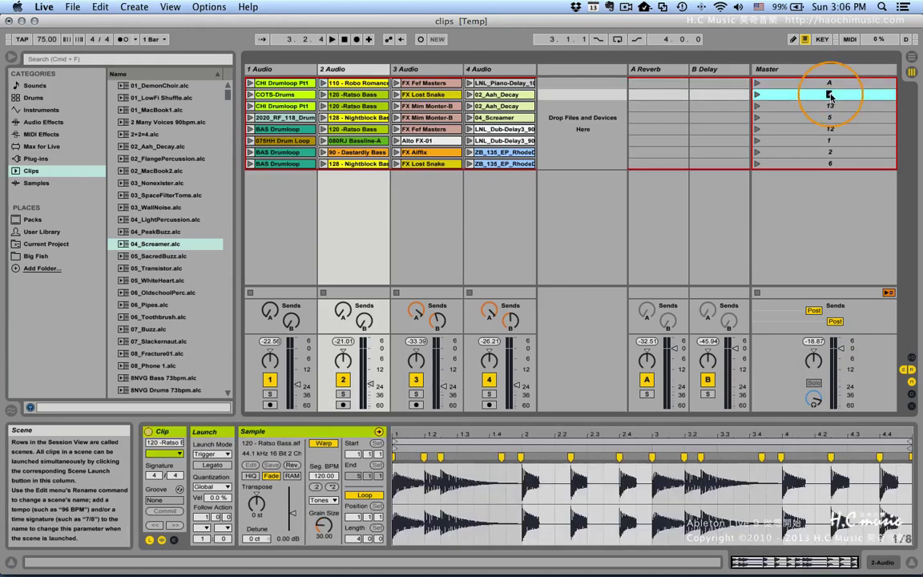
click(836, 107)
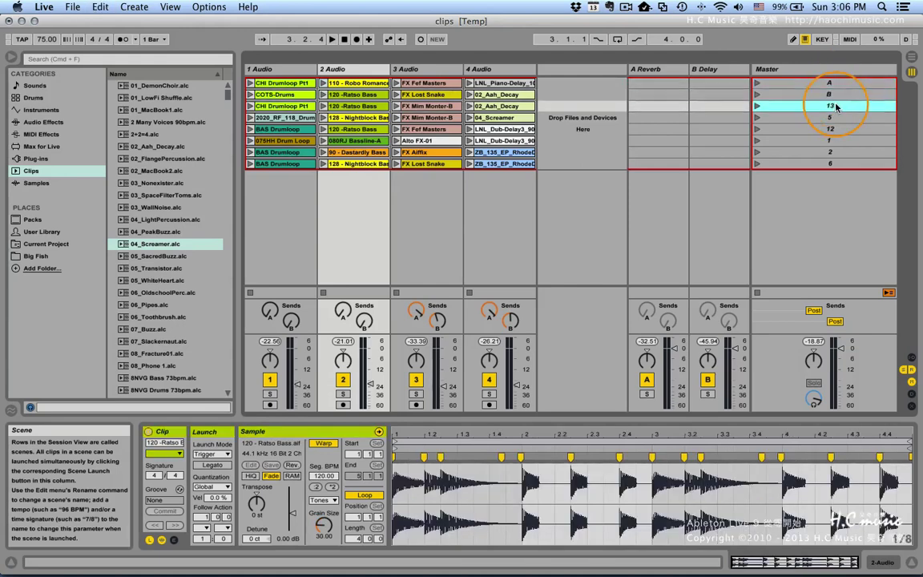
click(838, 118)
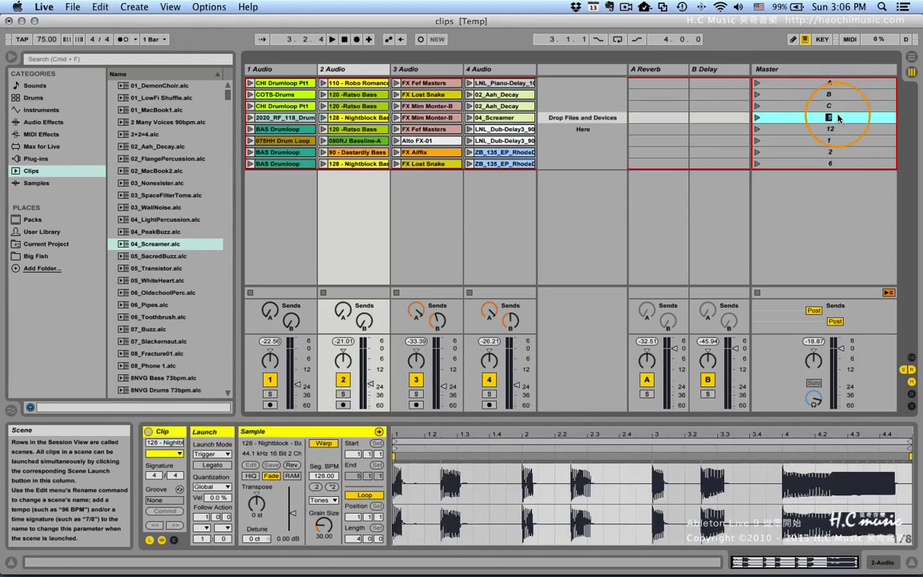
text(D)
Rename the last four scenes in order as E, F, G and H.
click(839, 128)
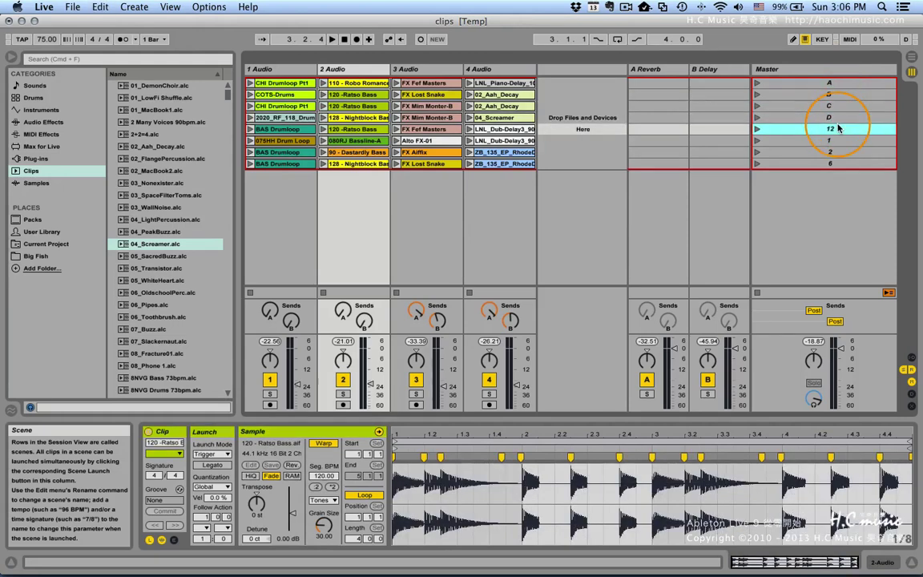
click(838, 139)
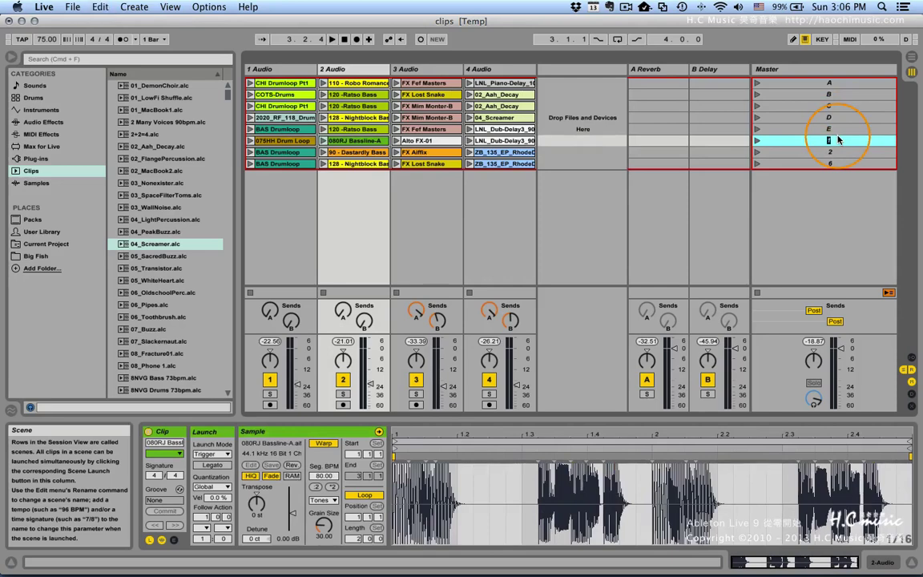
click(839, 151)
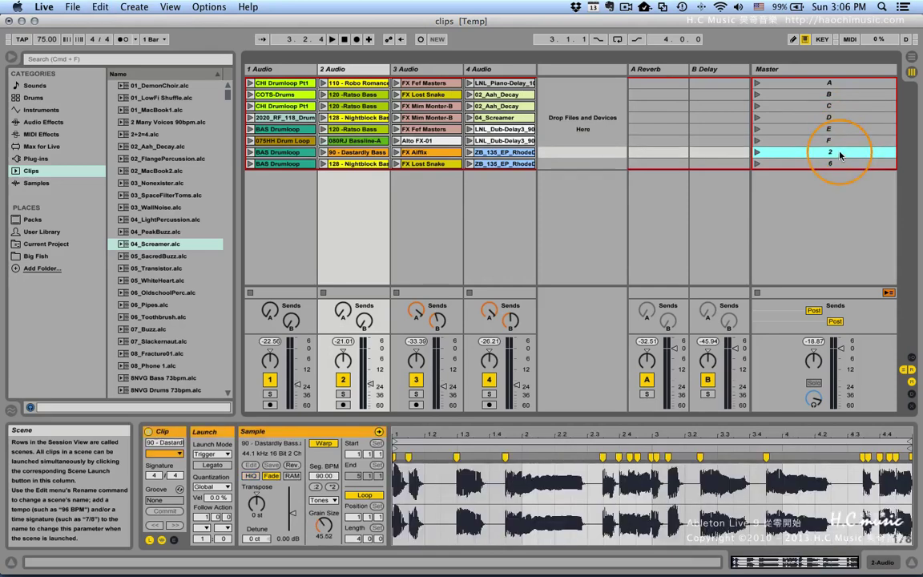
text(G)
click(839, 165)
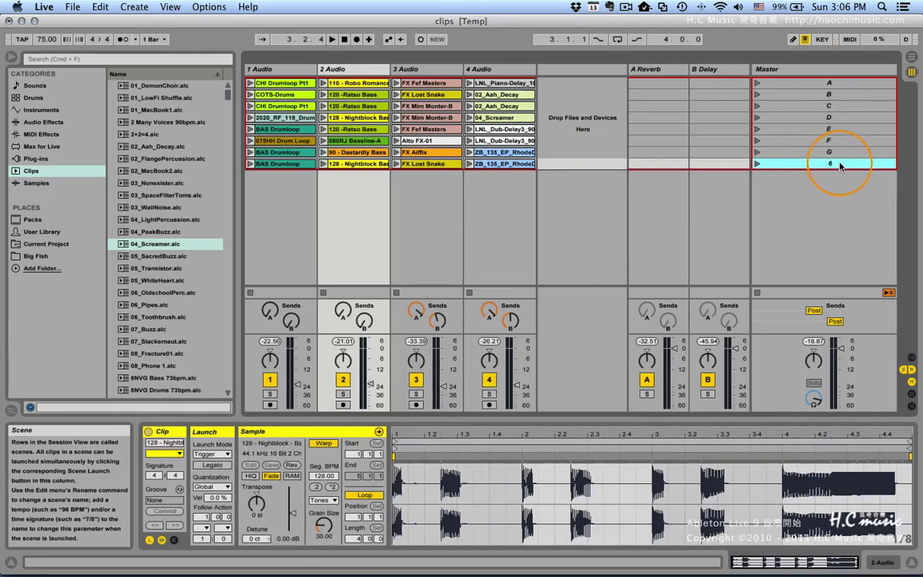
key(super+r)
text(H)
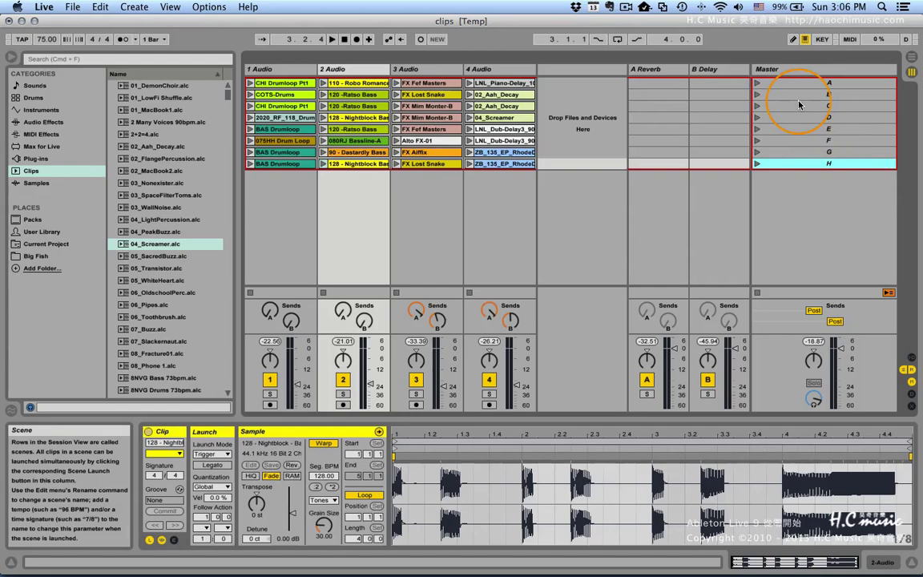
Add tempos to the first three scene names: 120 bpm A, B 85 bpm and C 140 bpm.
click(830, 84)
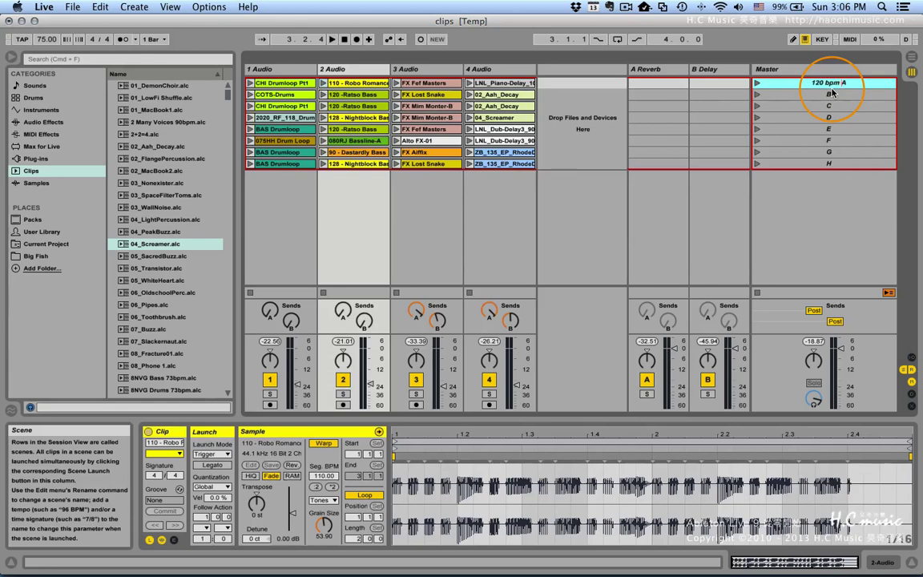
click(832, 93)
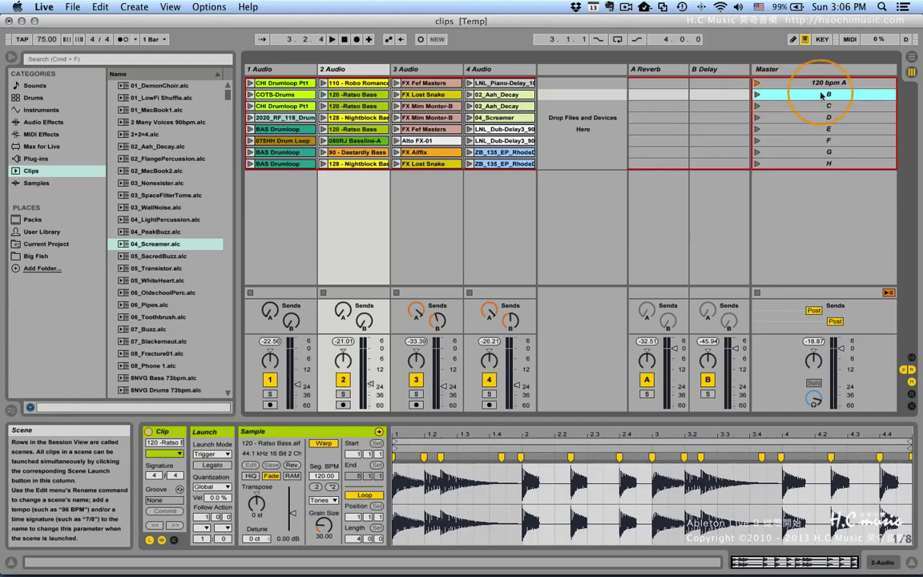
key(super+r)
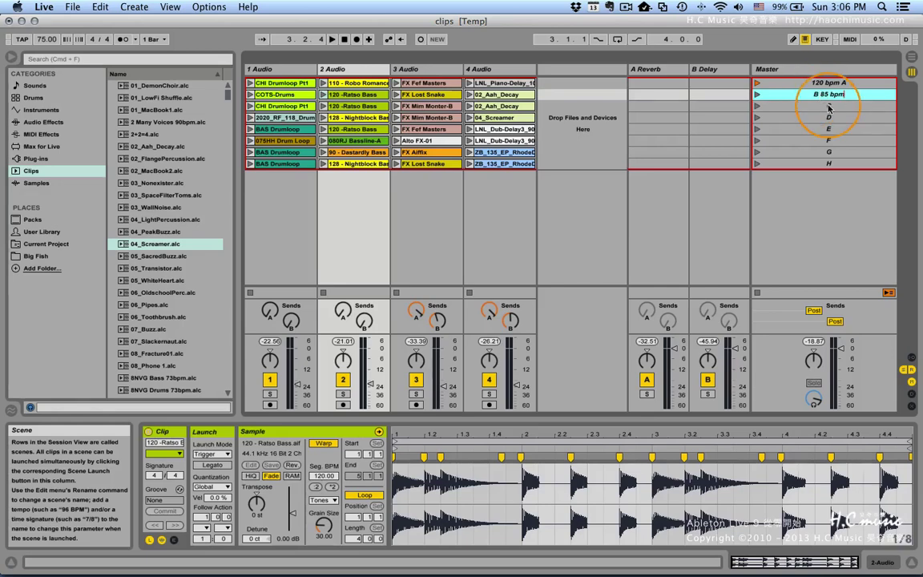
click(828, 107)
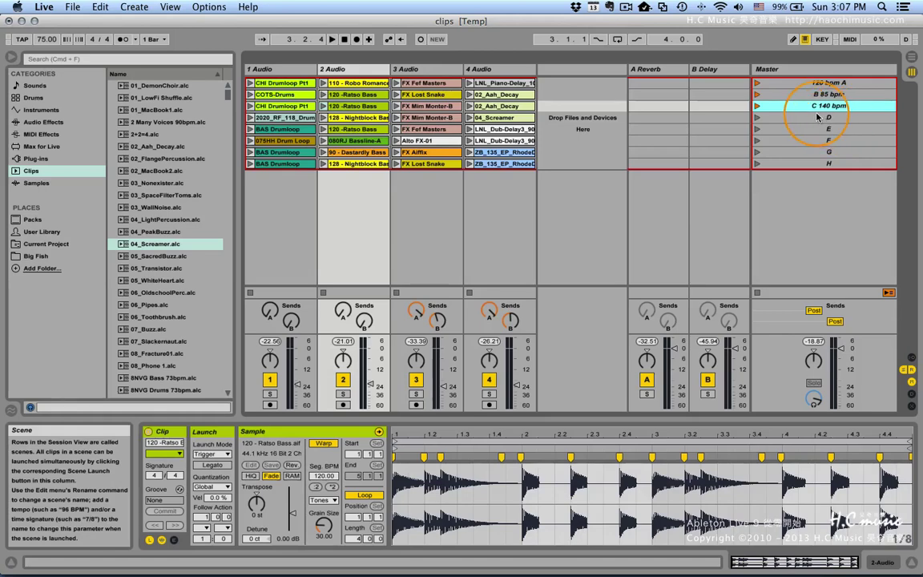
Launch scenes 120 bpm A, B 85 bpm and C 140 bpm in turn, lowering the master volume to about -5.8 dB during playback.
click(757, 84)
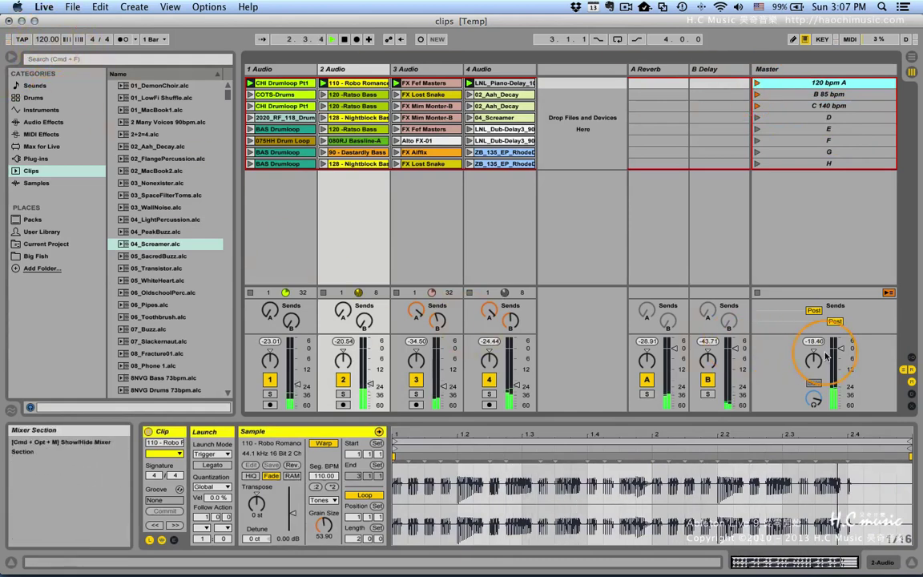
drag(842, 352, 841, 364)
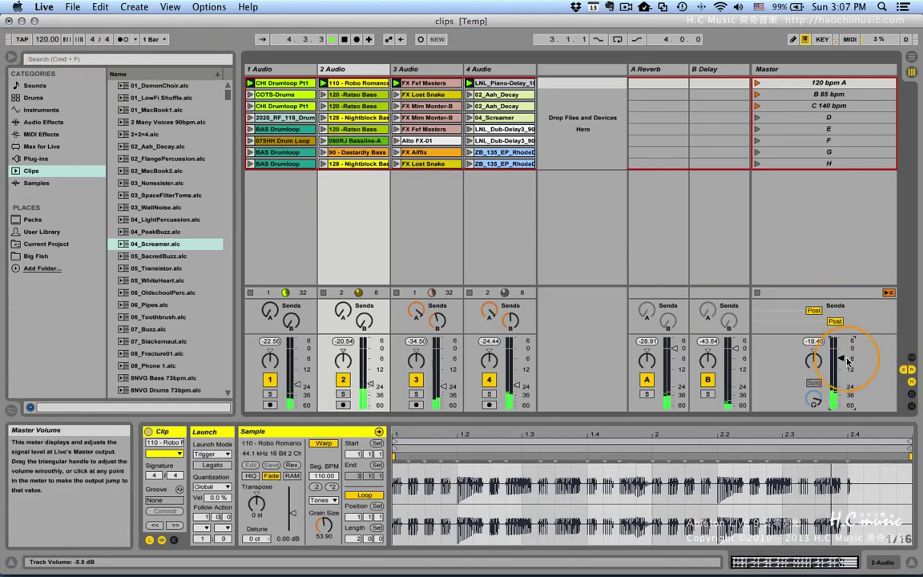
click(756, 94)
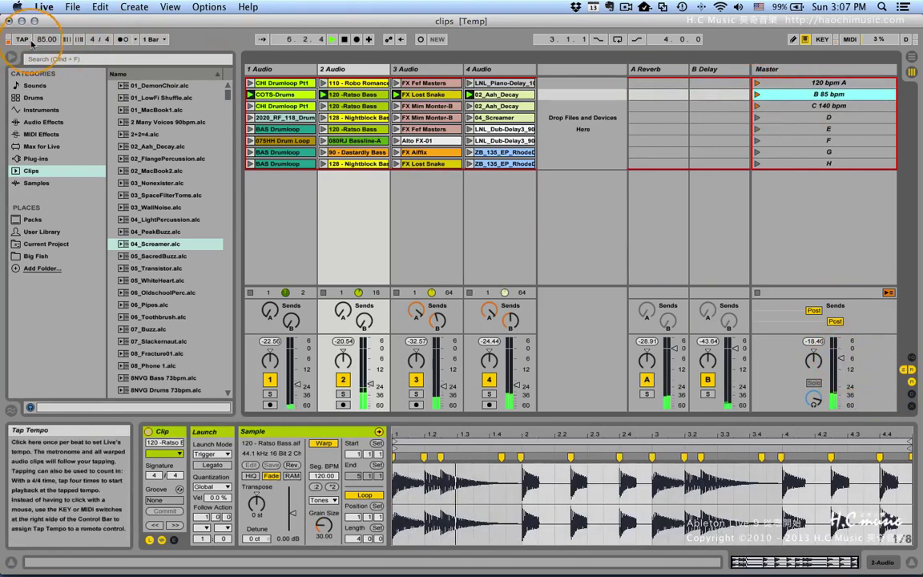
click(757, 106)
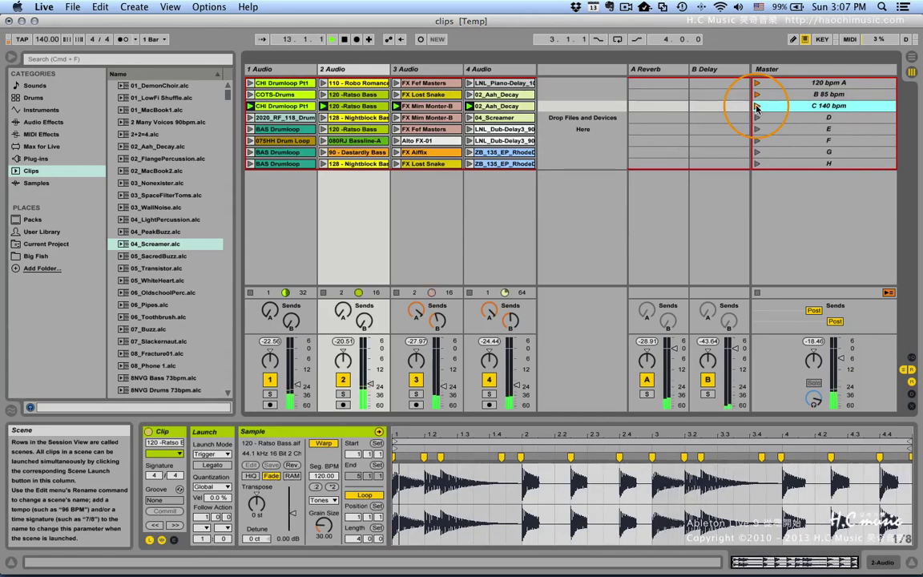
Launch scene D, followed by scenes 120 bpm A and F.
click(757, 119)
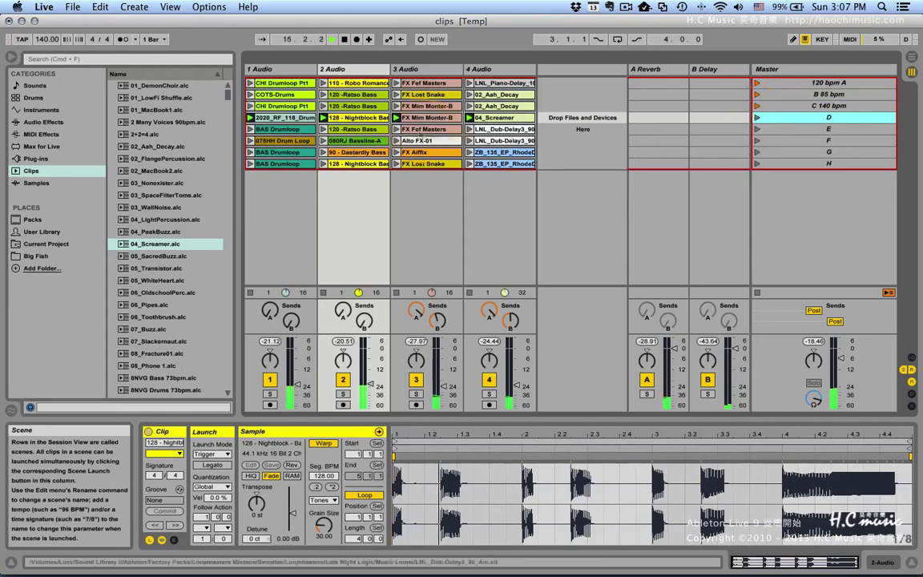
click(440, 130)
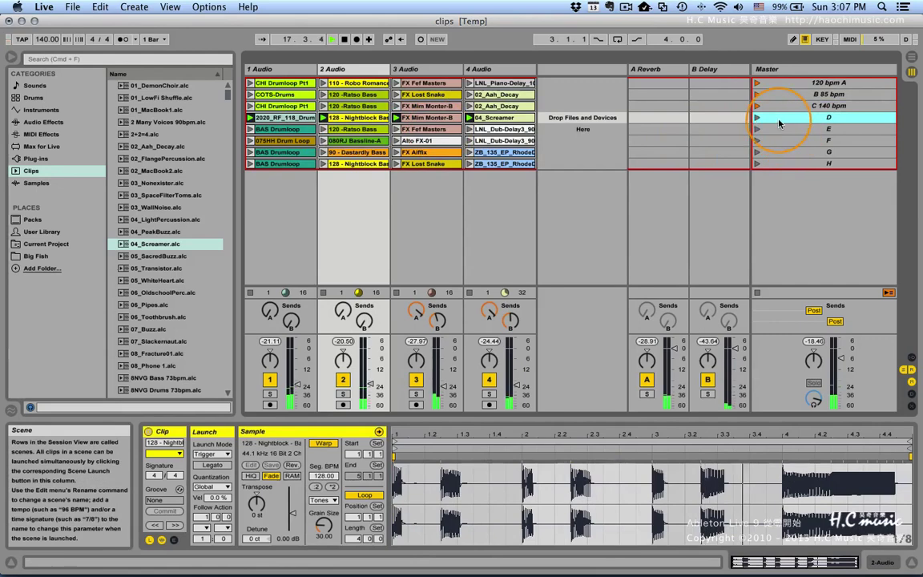
click(790, 82)
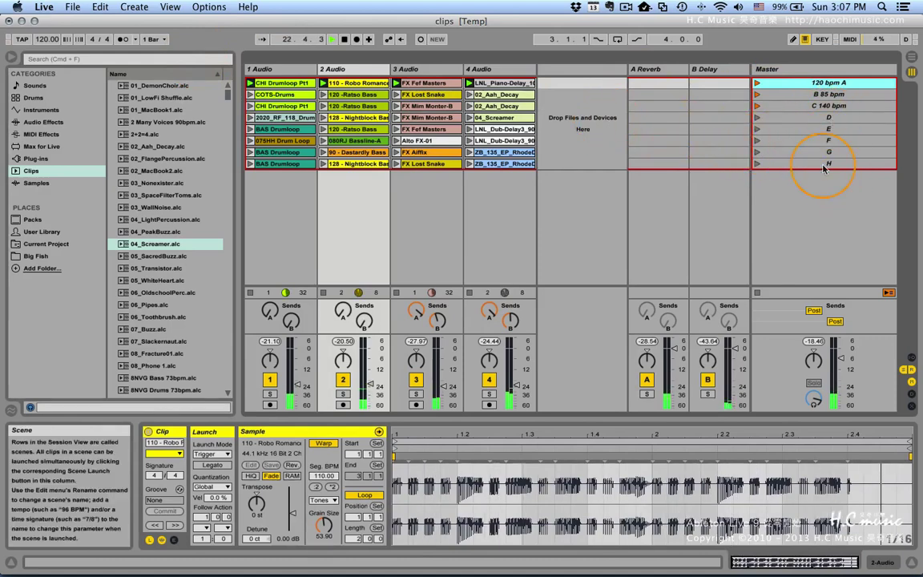
click(757, 141)
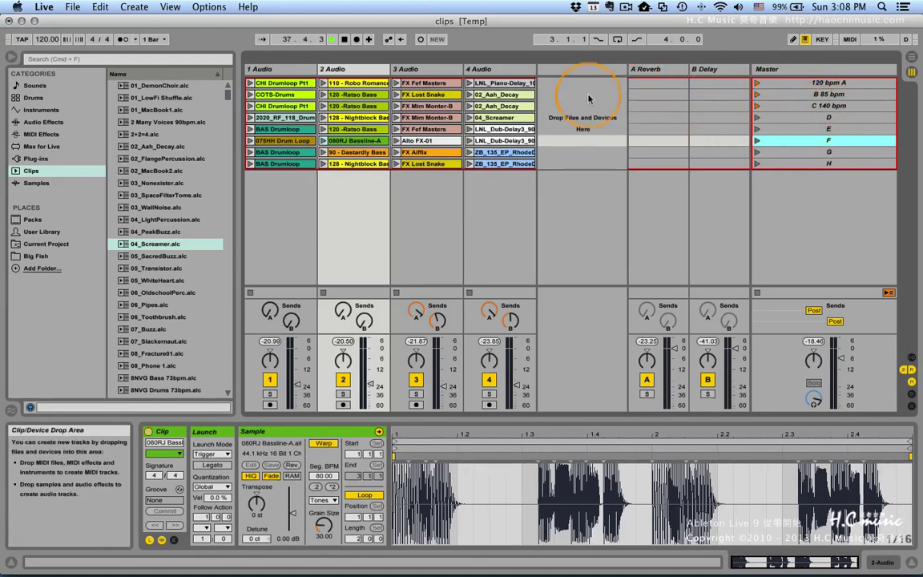
Set the follow action of the four clips in scene 120 bpm A to play the next clip after 4 bars.
click(299, 84)
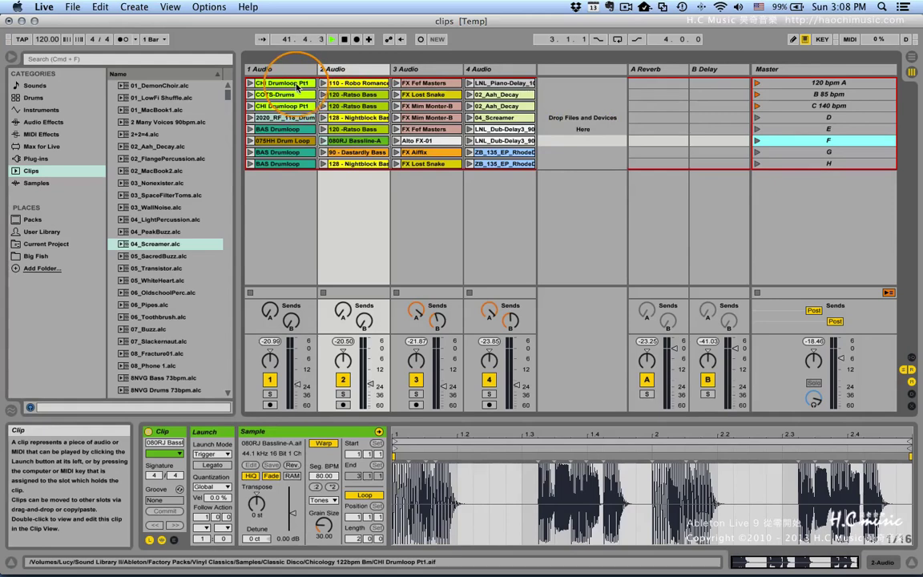
shift+click(497, 84)
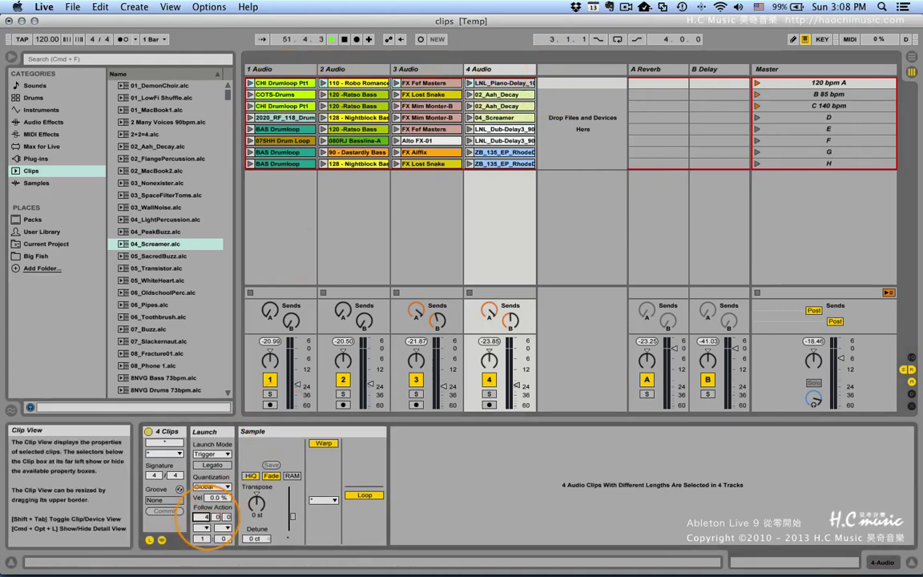
click(202, 528)
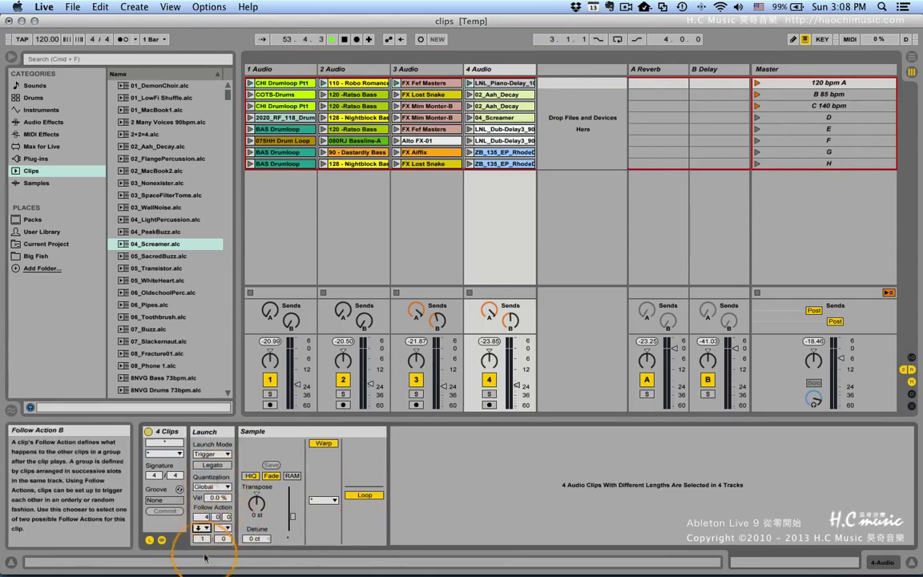
click(476, 224)
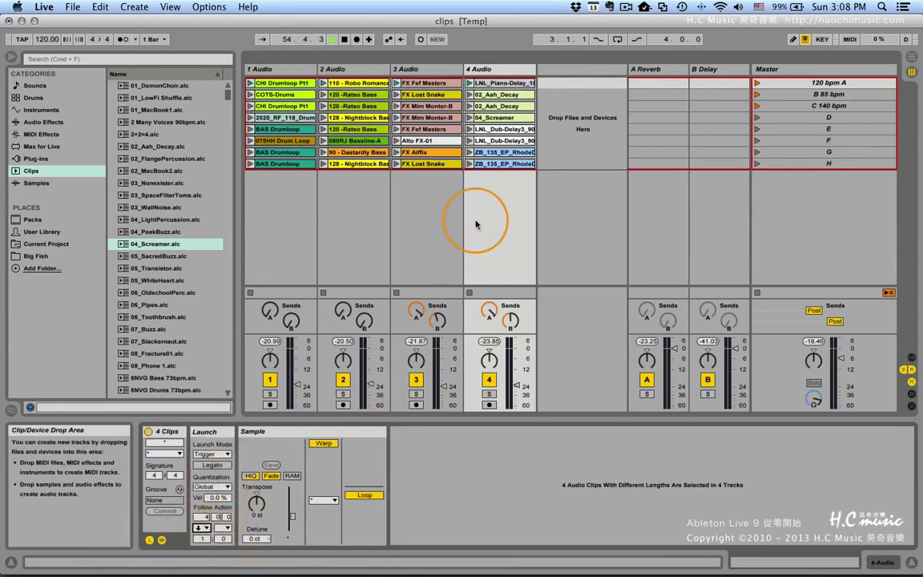
Select scene 120 bpm A and launch the individual clips 128 - Nightblock Bass in scene D, Alto FX-01 in F and LNL_Dub-Delay3 in E.
click(756, 86)
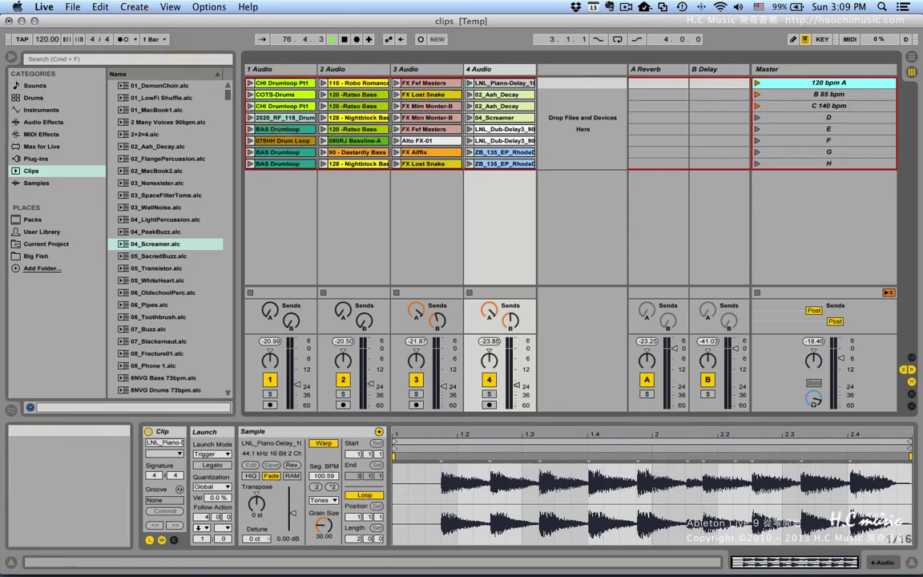
click(325, 118)
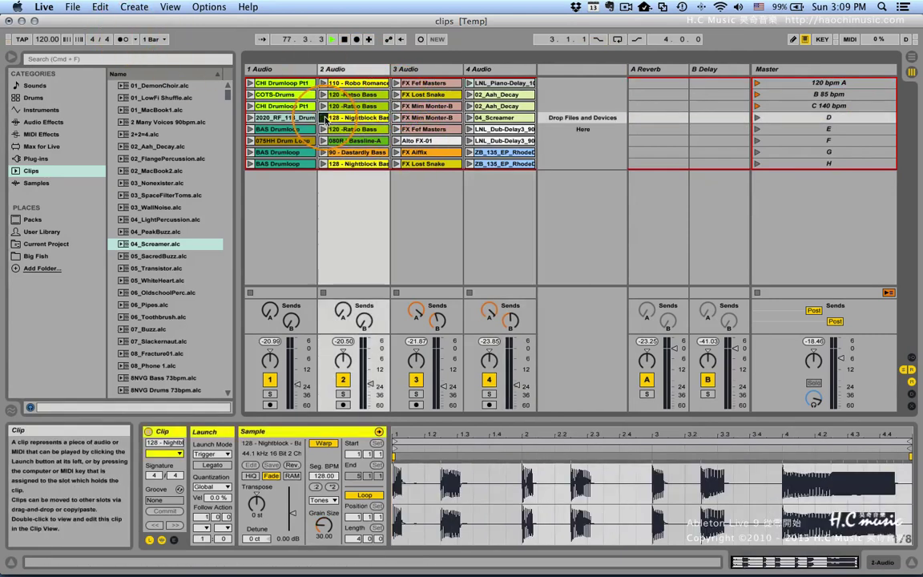
click(396, 140)
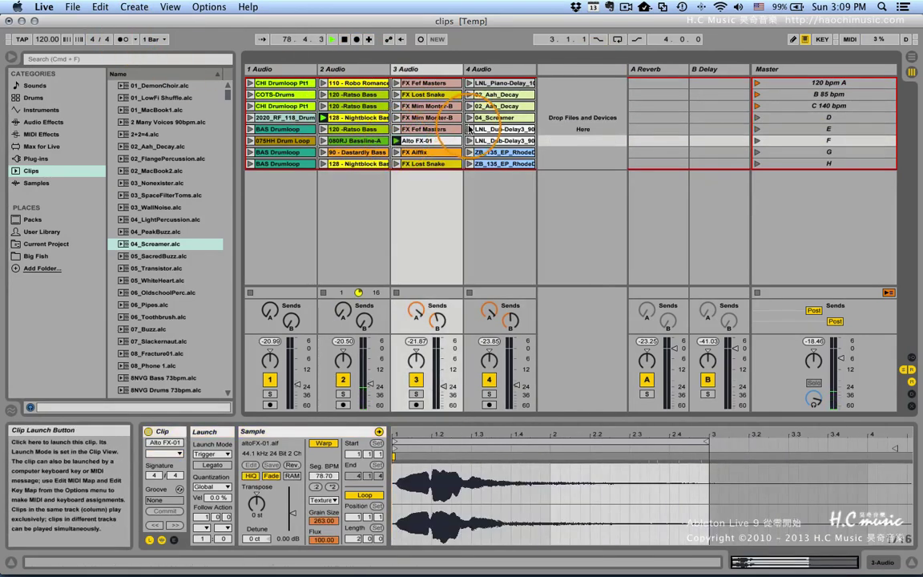
click(469, 129)
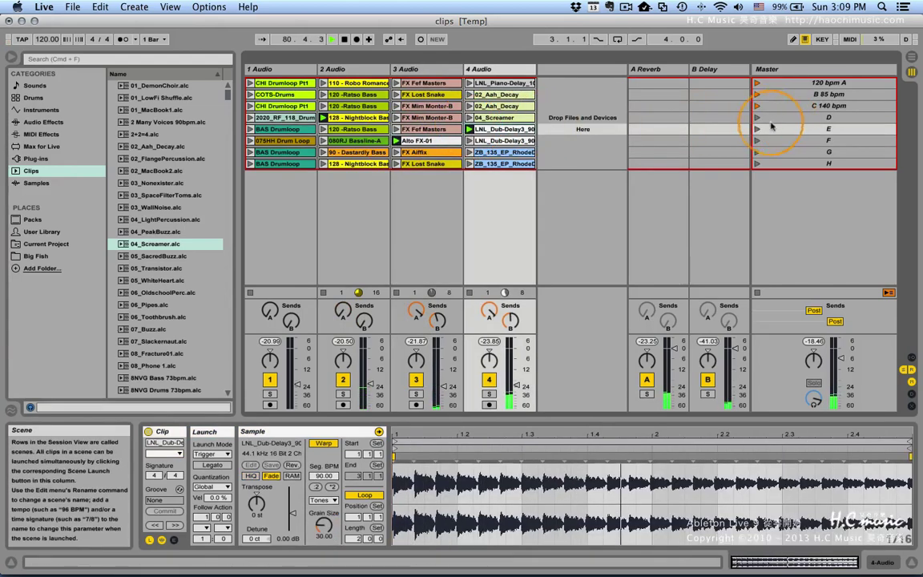
Launch scenes B 85 bpm and C 140 bpm in turn, and stop all clips.
click(758, 95)
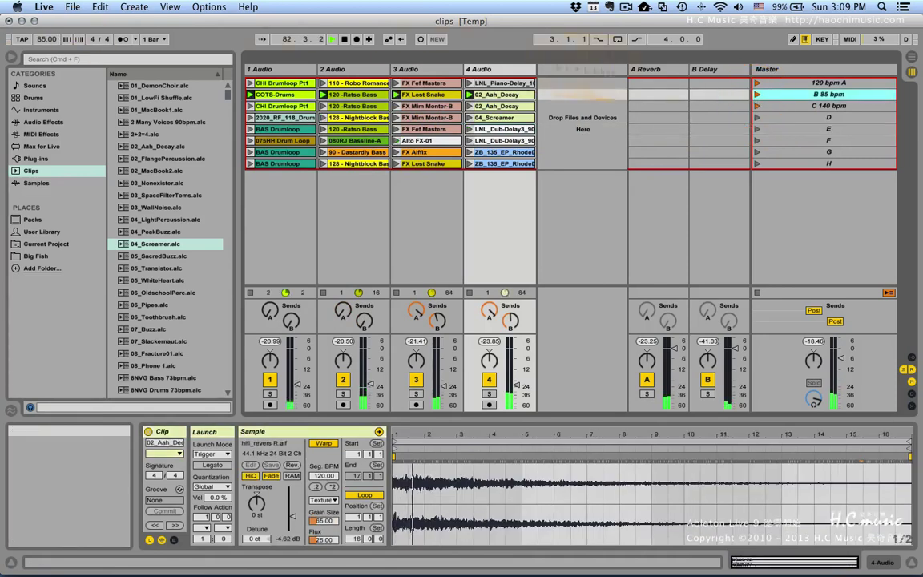
click(770, 106)
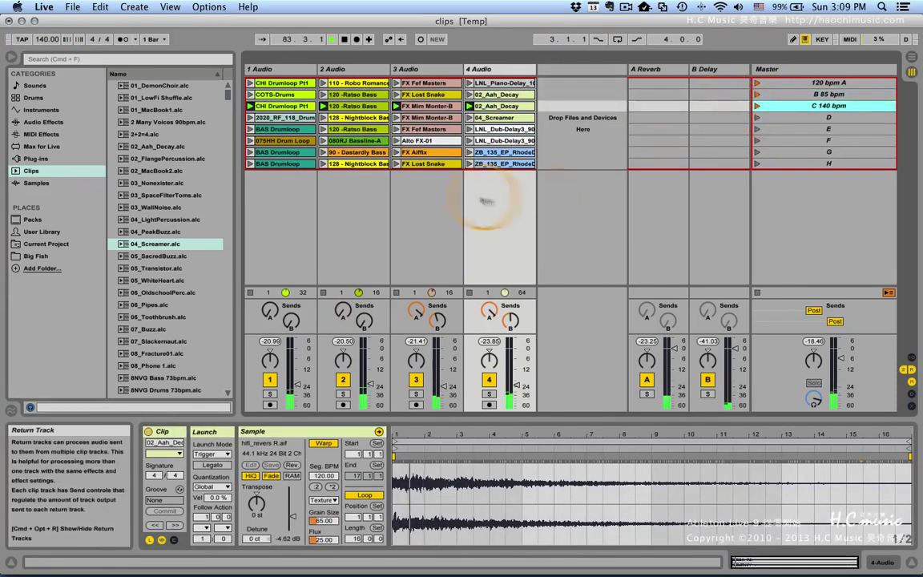
click(757, 293)
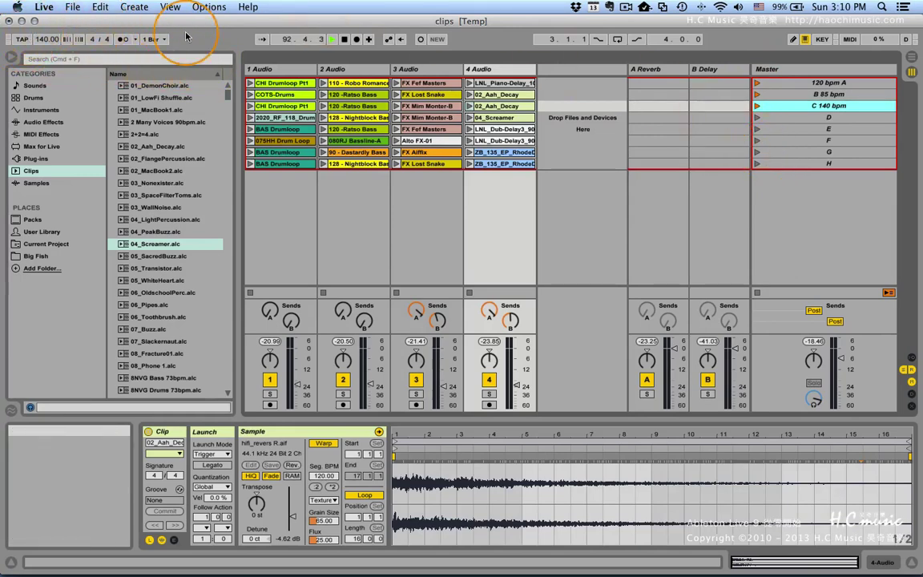
Add time signatures to the first two scene names: 120 bpm A 3/4 and B 85 bpm 7/8.
click(831, 118)
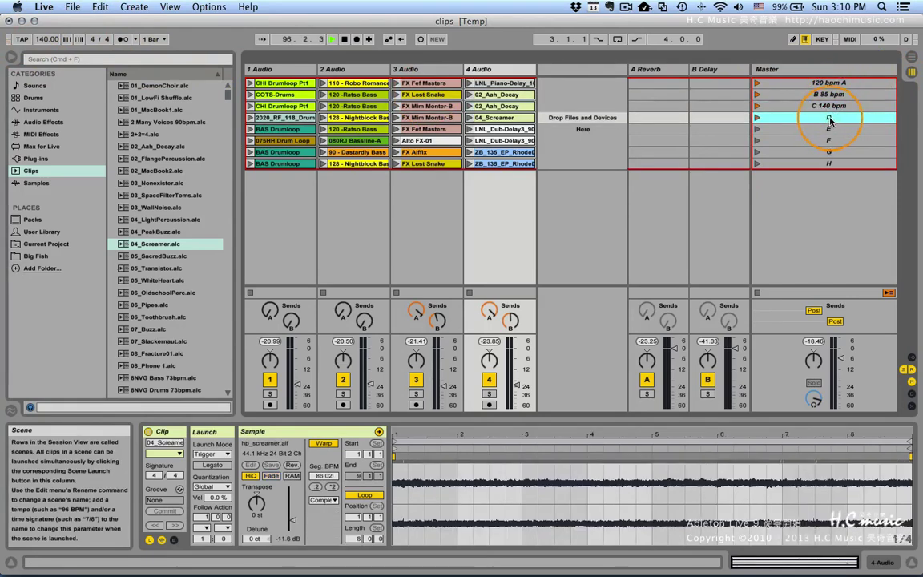
click(835, 84)
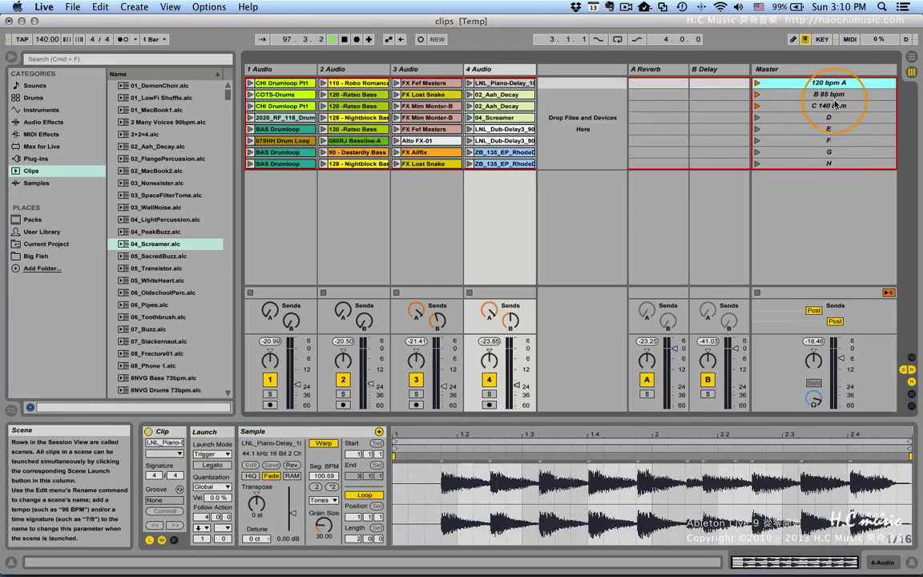
key(super+r)
click(858, 85)
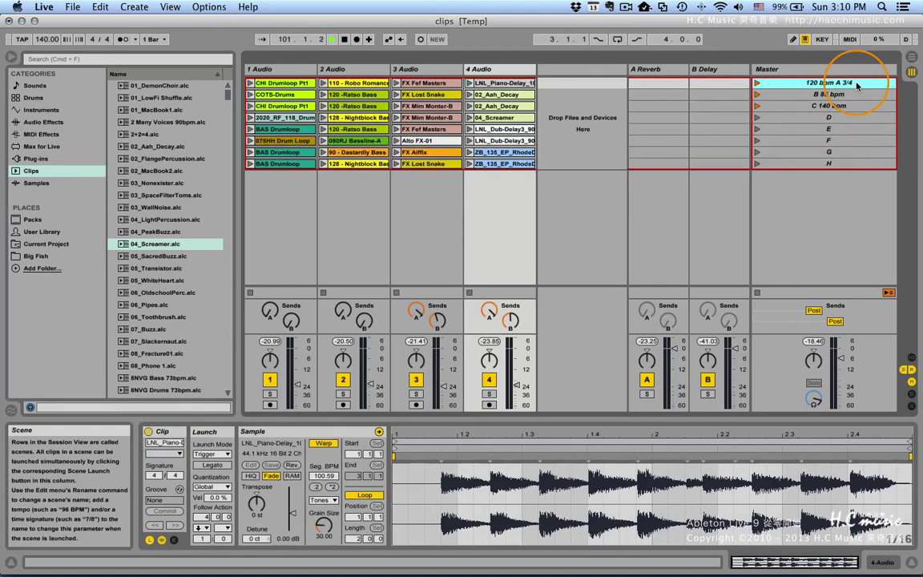
click(847, 95)
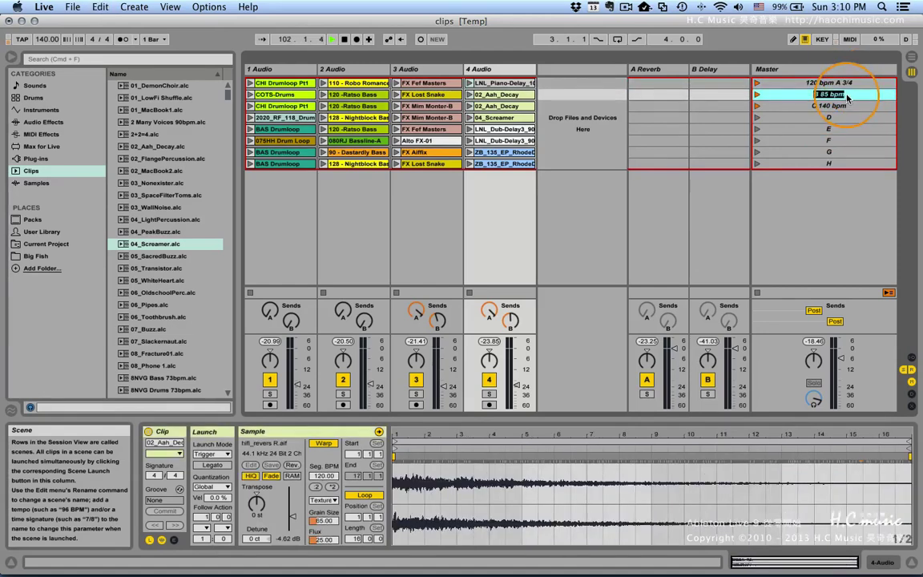
click(847, 97)
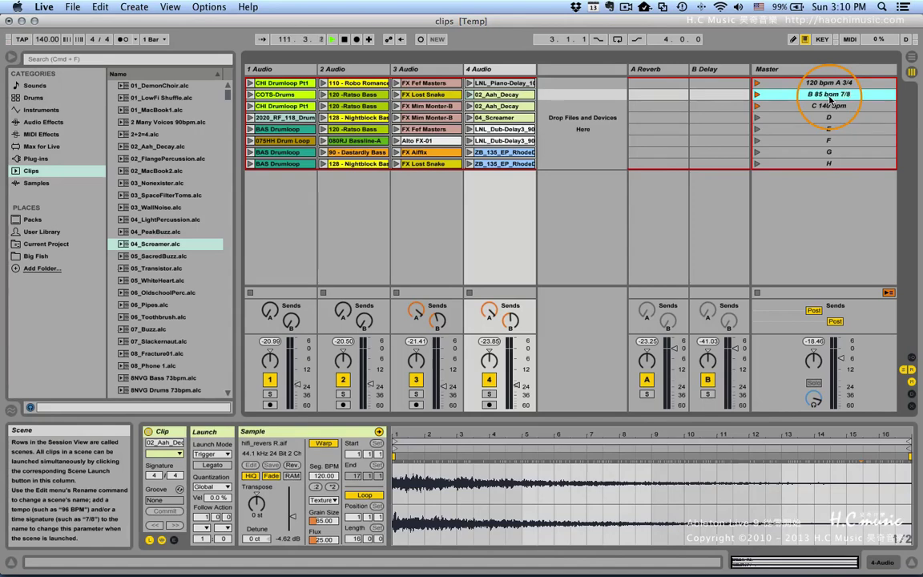
Turn on the metronome and launch scenes 120 bpm A 3/4 and B 85 bpm 7/8 in turn.
click(121, 38)
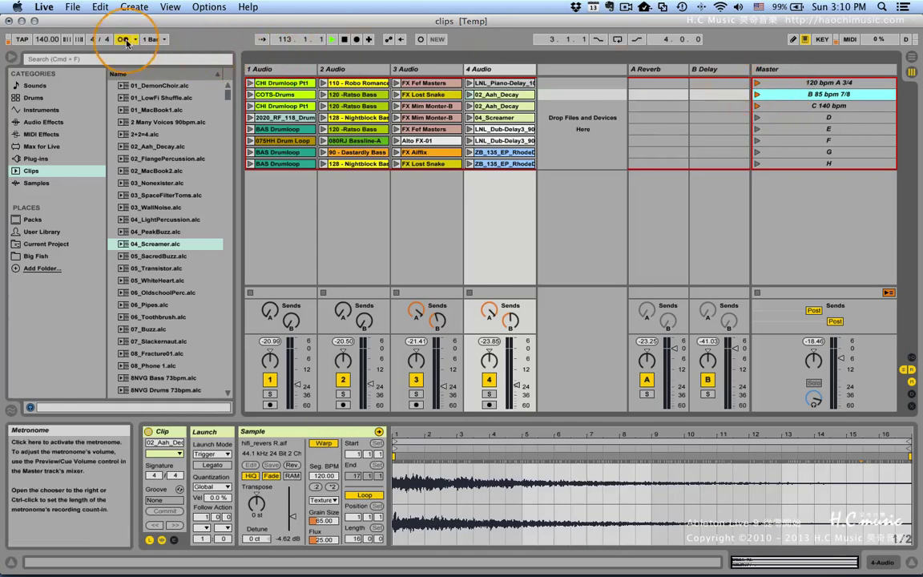
click(758, 84)
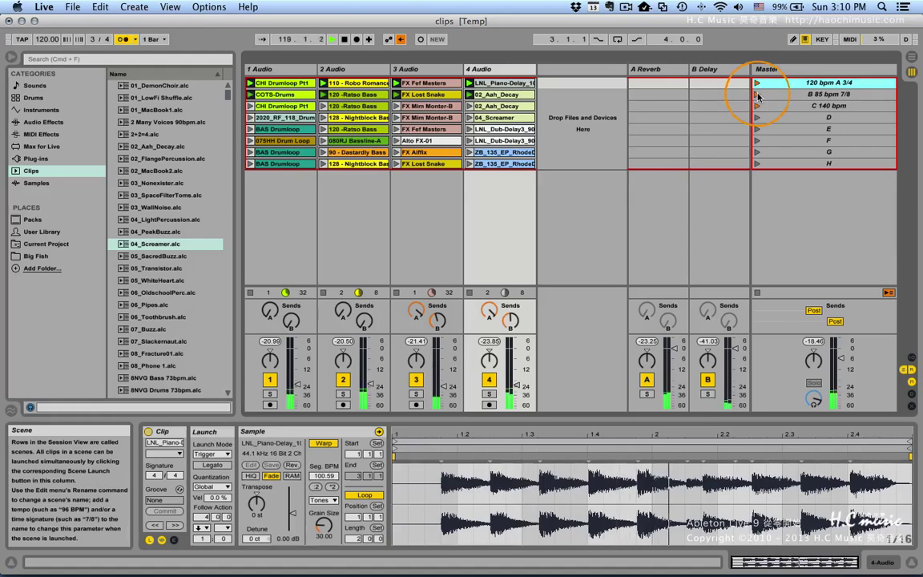
click(756, 95)
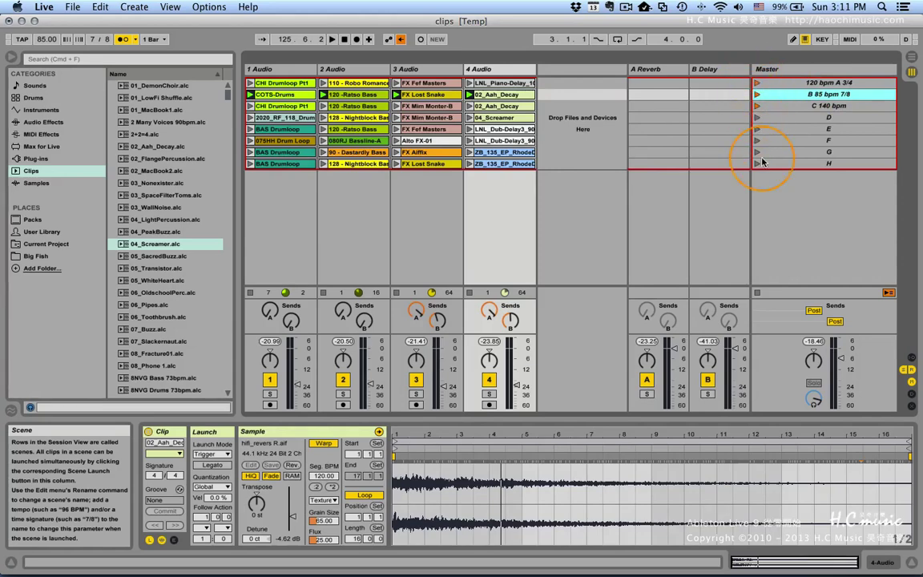
Colour scene B 85 bpm 7/8 blue and scene D a lighter blue.
right_click(807, 98)
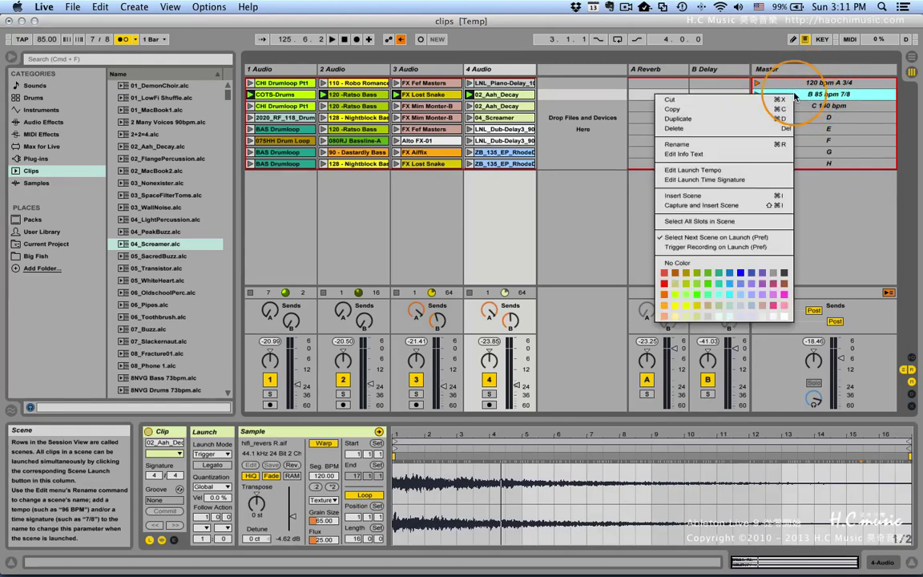
click(669, 279)
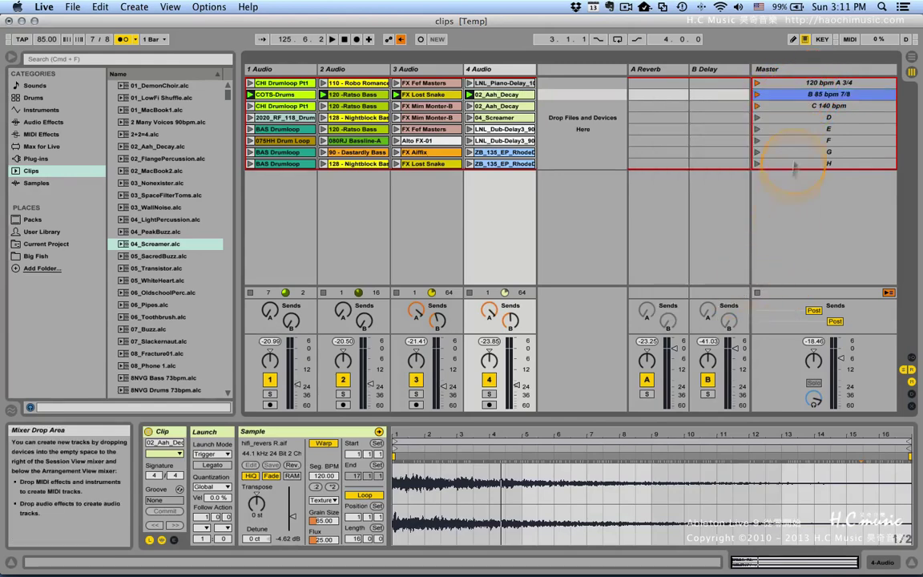
right_click(795, 118)
click(738, 313)
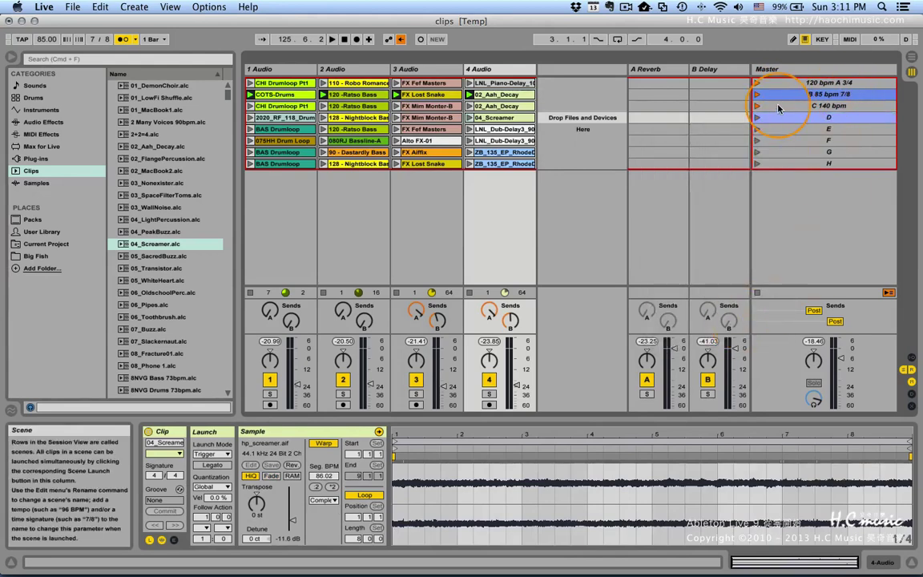
Move scene C 140 bpm below scene E, and cut and paste it between scenes F and G.
drag(778, 108, 789, 130)
right_click(791, 130)
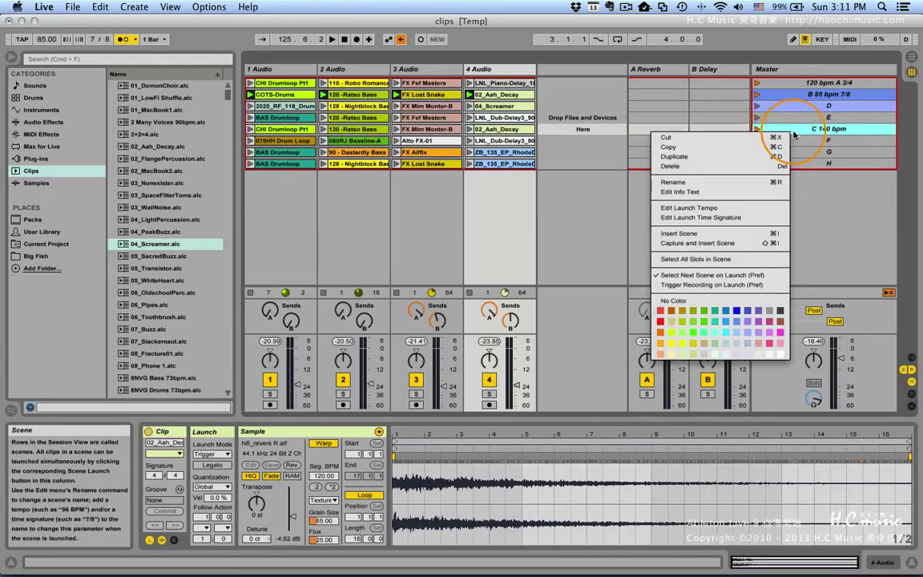
click(769, 137)
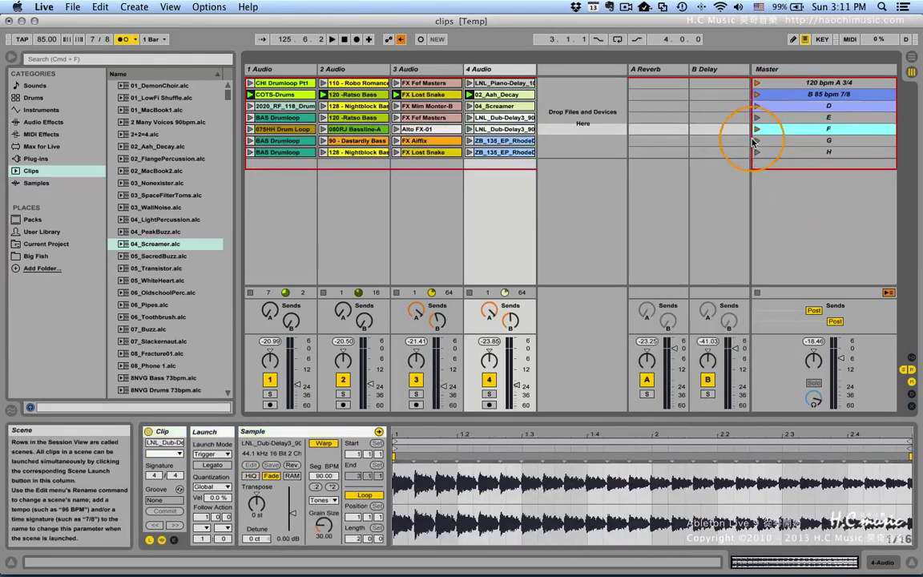
right_click(786, 141)
click(766, 168)
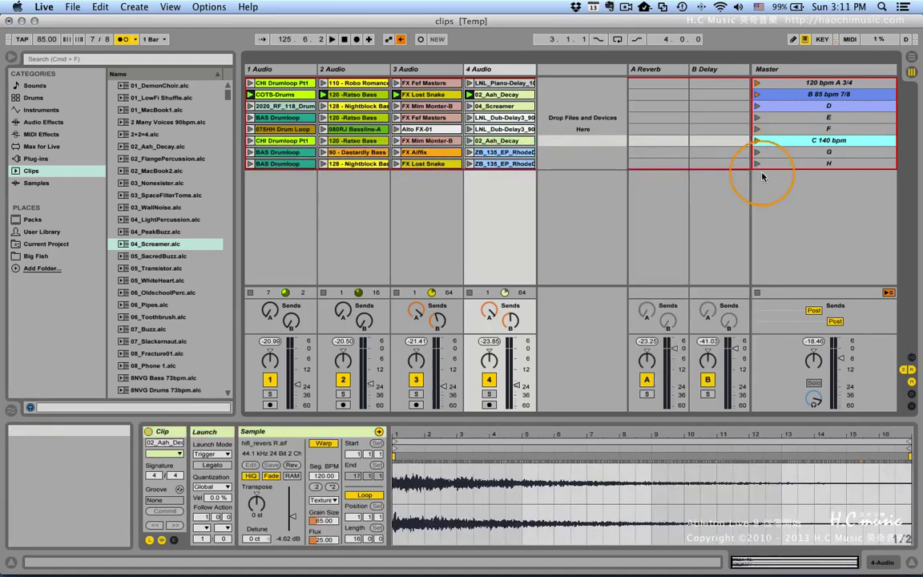